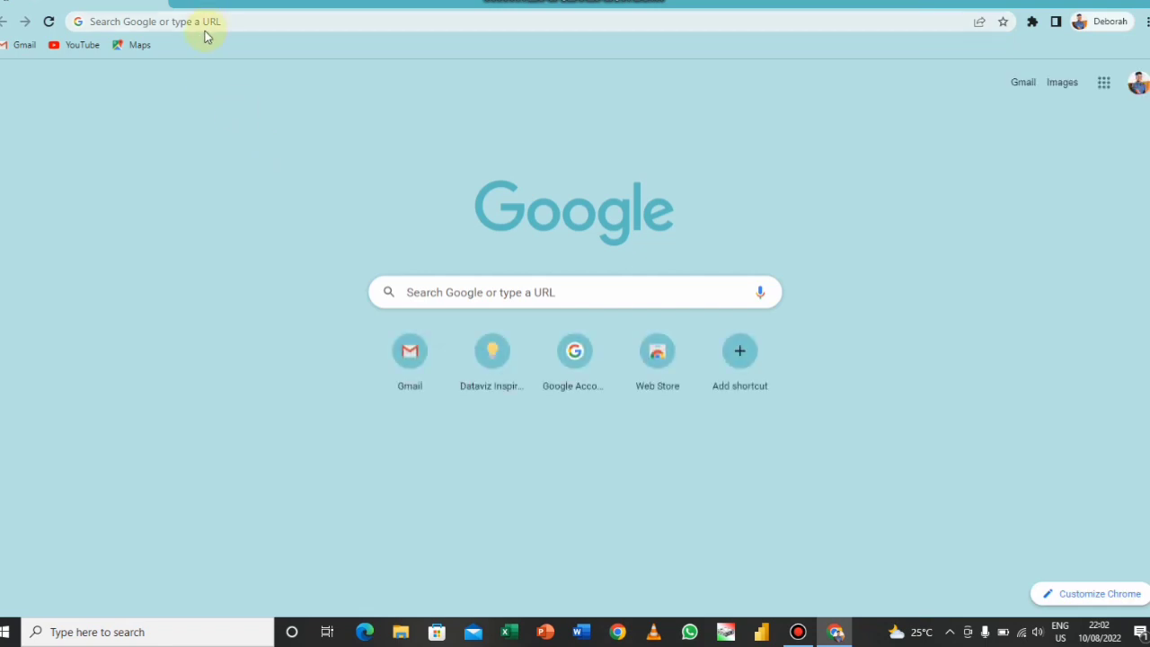
Search Google for 'google data analytics certificate coursera' using the address bar suggestion.
left_click(206, 25)
type("goog")
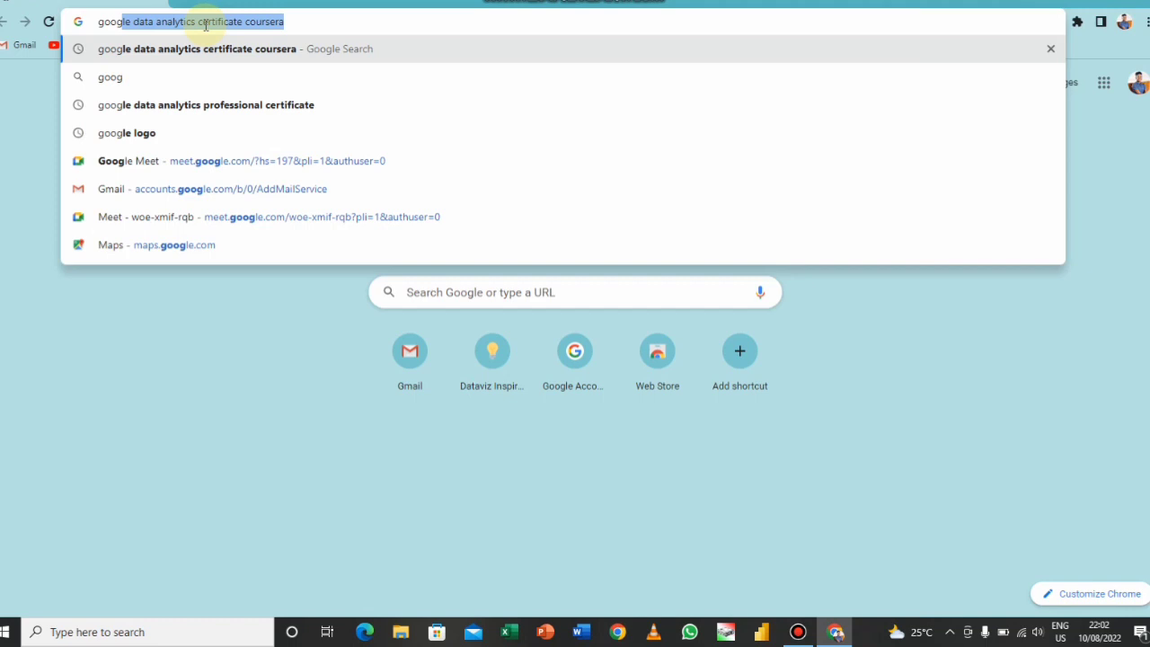
type("le")
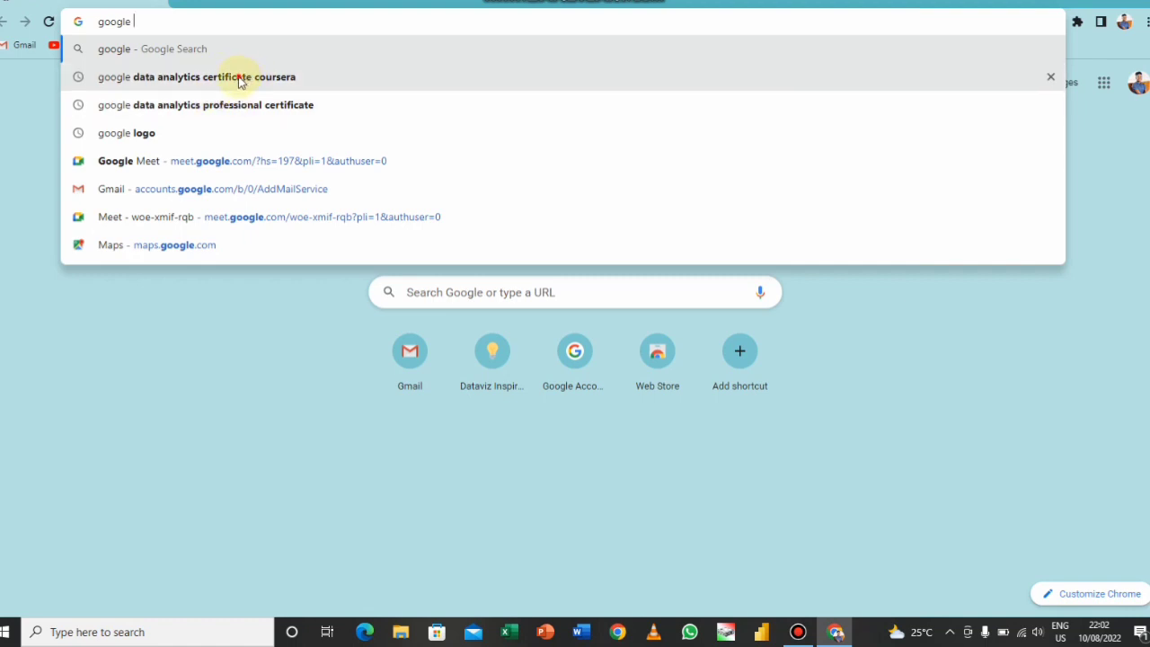
left_click(241, 79)
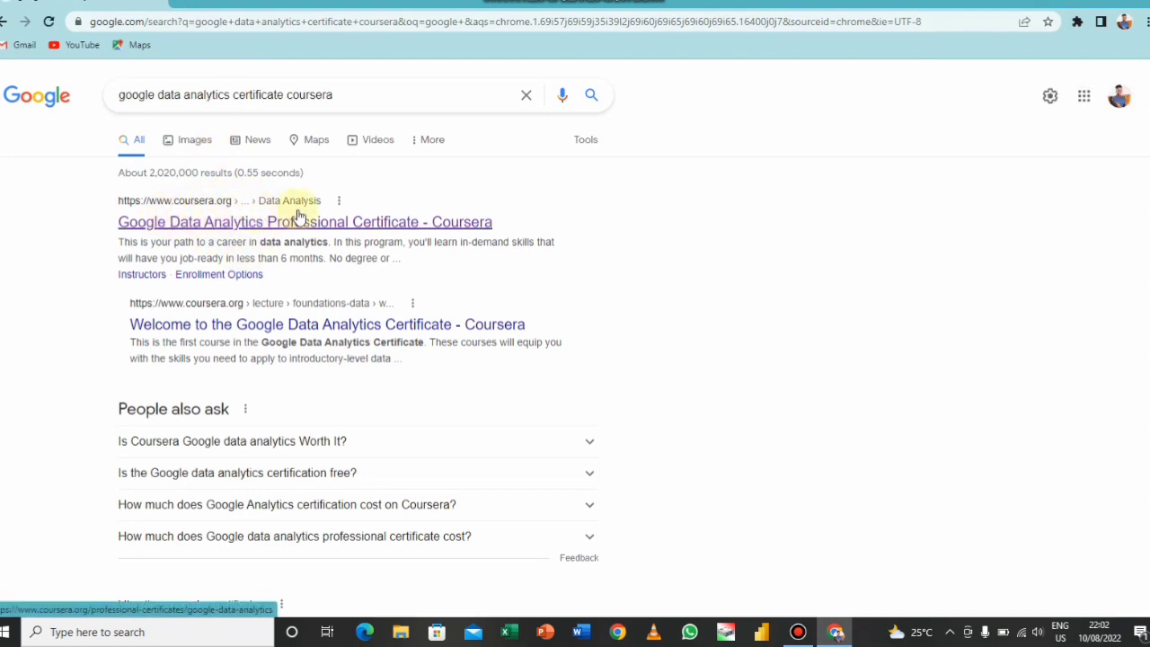
Open the Coursera Google Data Analytics Professional Certificate page and its 'Financial aid available' option.
left_click(222, 222)
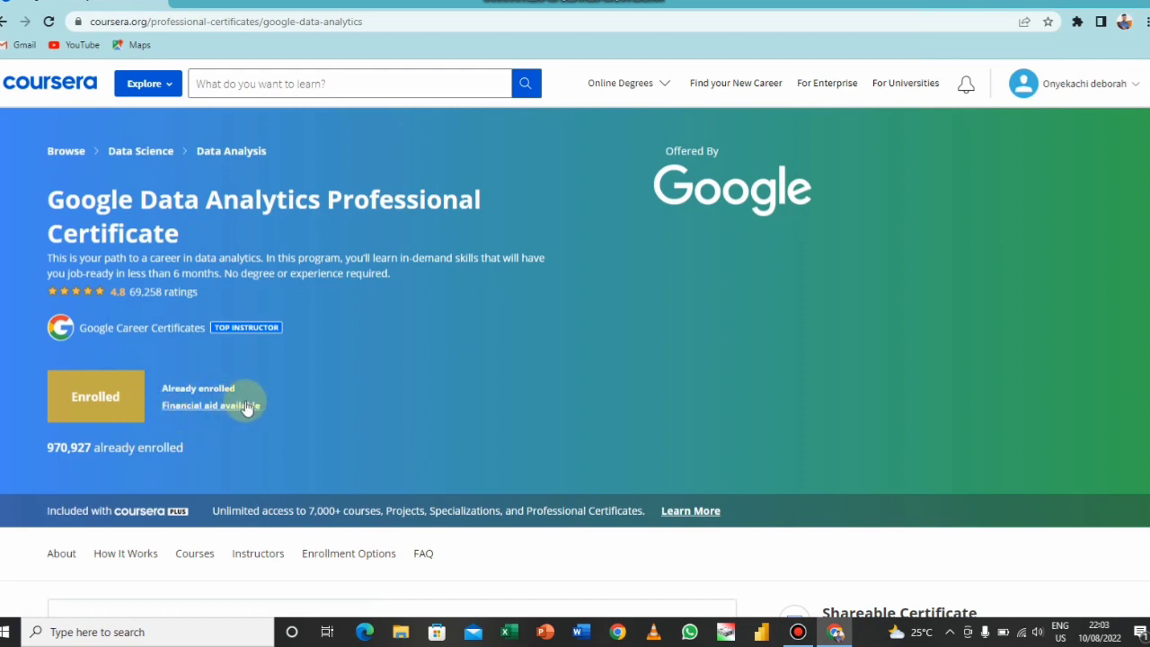
left_click(215, 407)
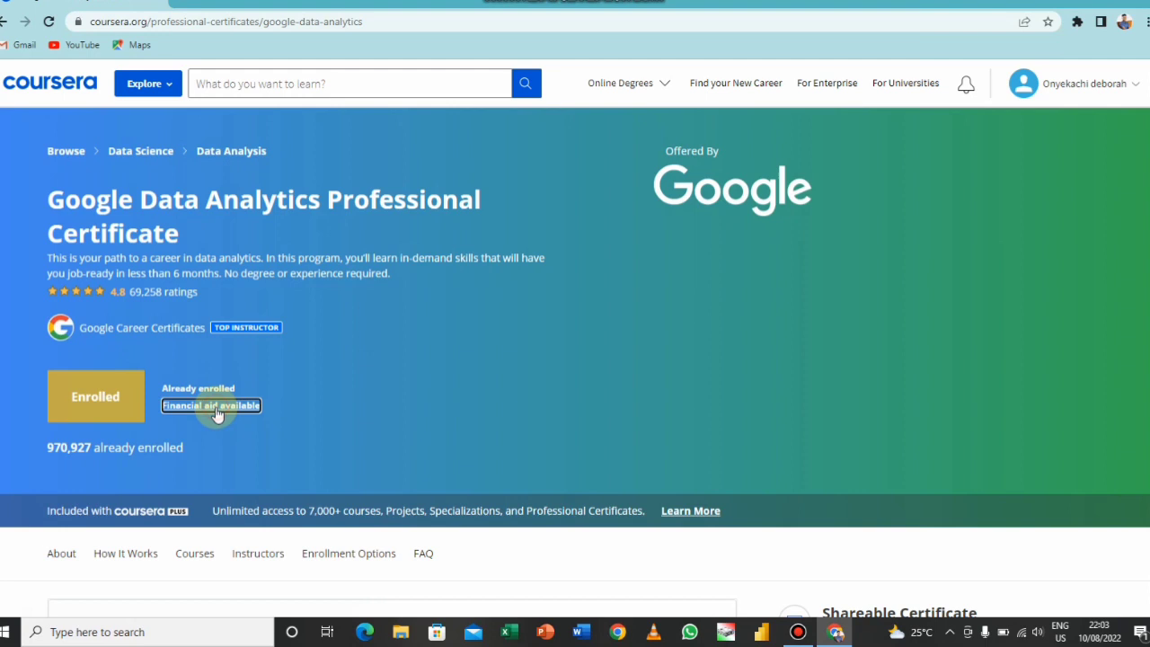
Bring up the financial aid notice saying applications take up to 15 days to review.
left_click(215, 407)
left_click(216, 411)
left_click(215, 409)
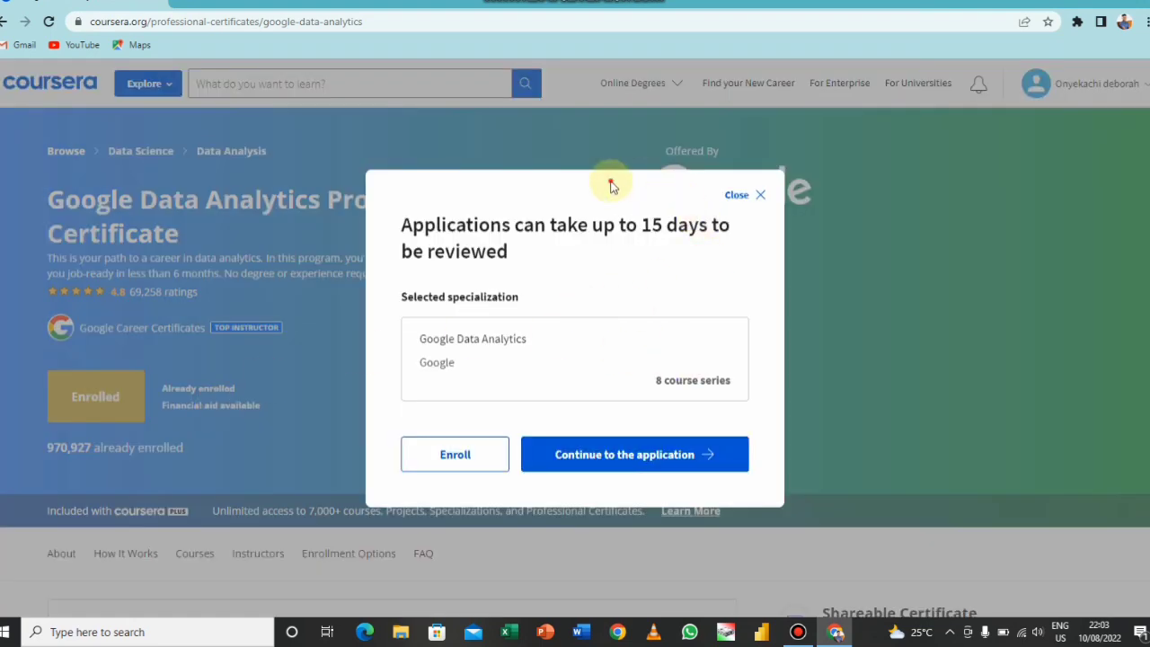
left_click_drag(547, 167, 637, 243)
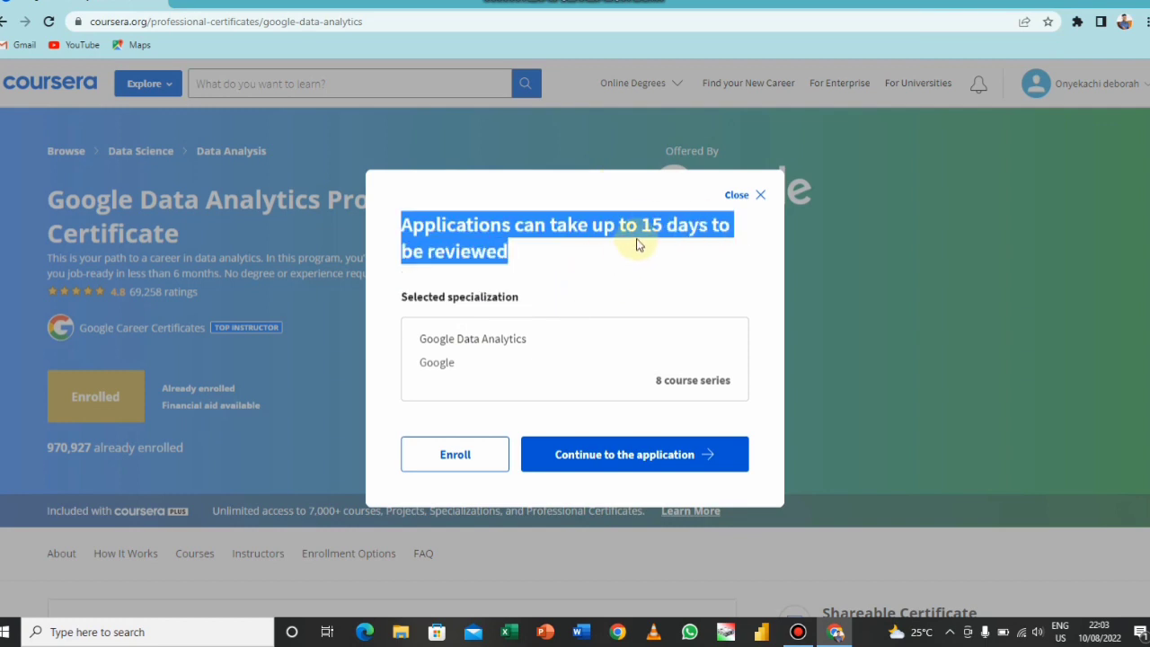
left_click(529, 224)
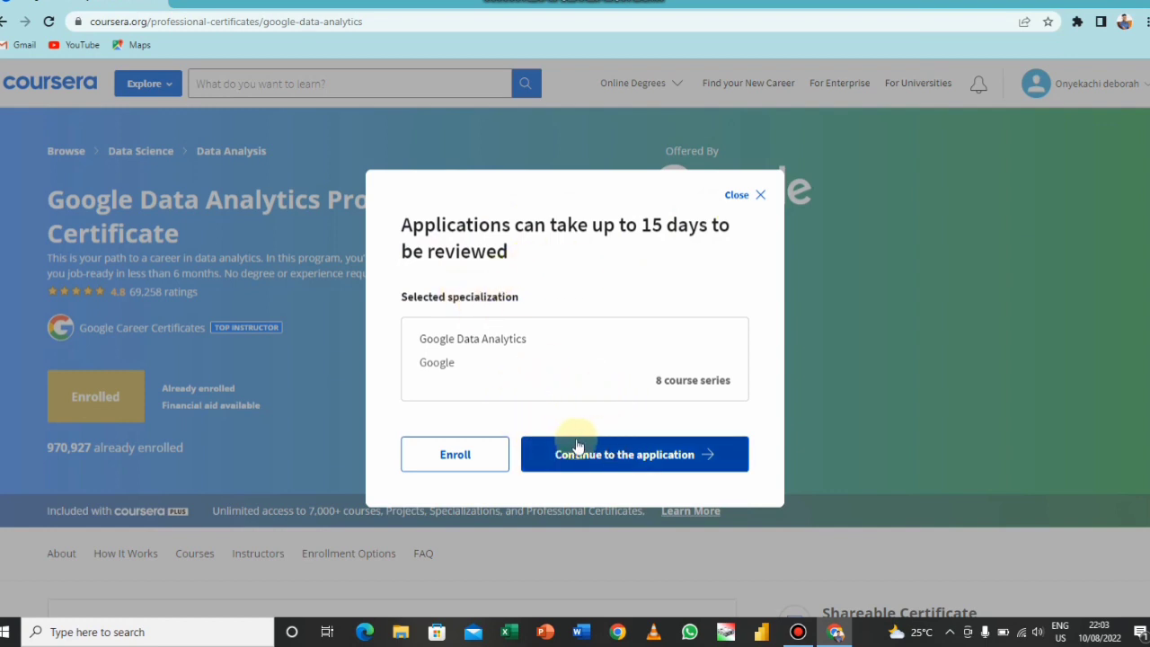
Continue to the aid application and select Course 5: Analyze Data to Answer Questions.
left_click(628, 454)
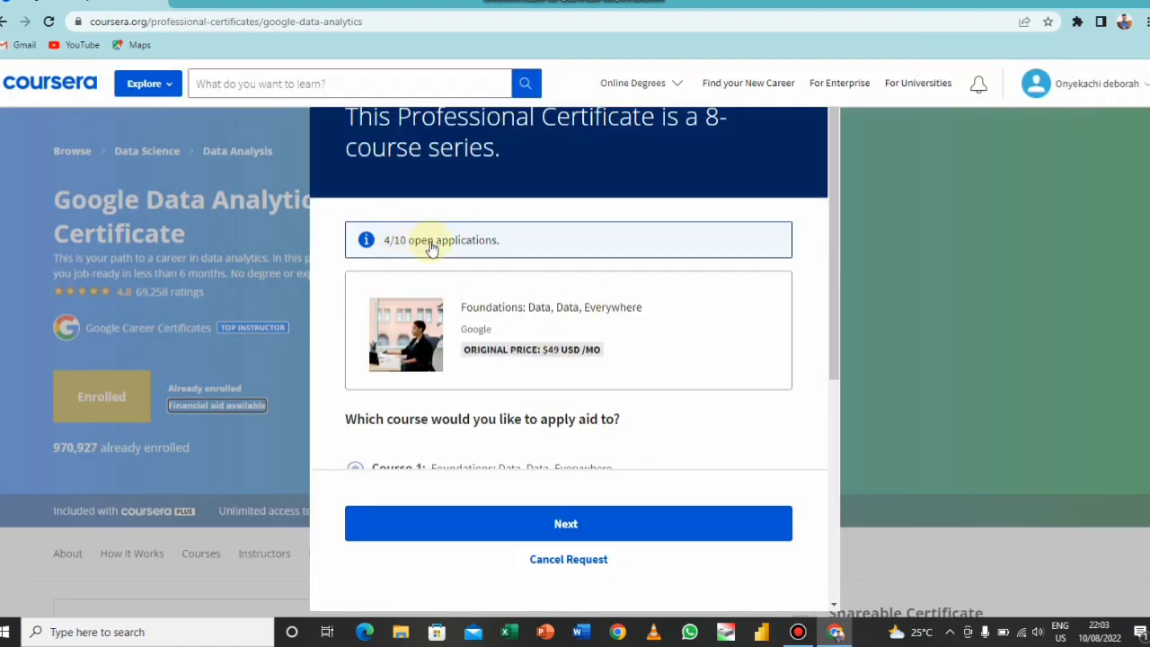
left_click(836, 220)
left_click_drag(836, 227, 827, 174)
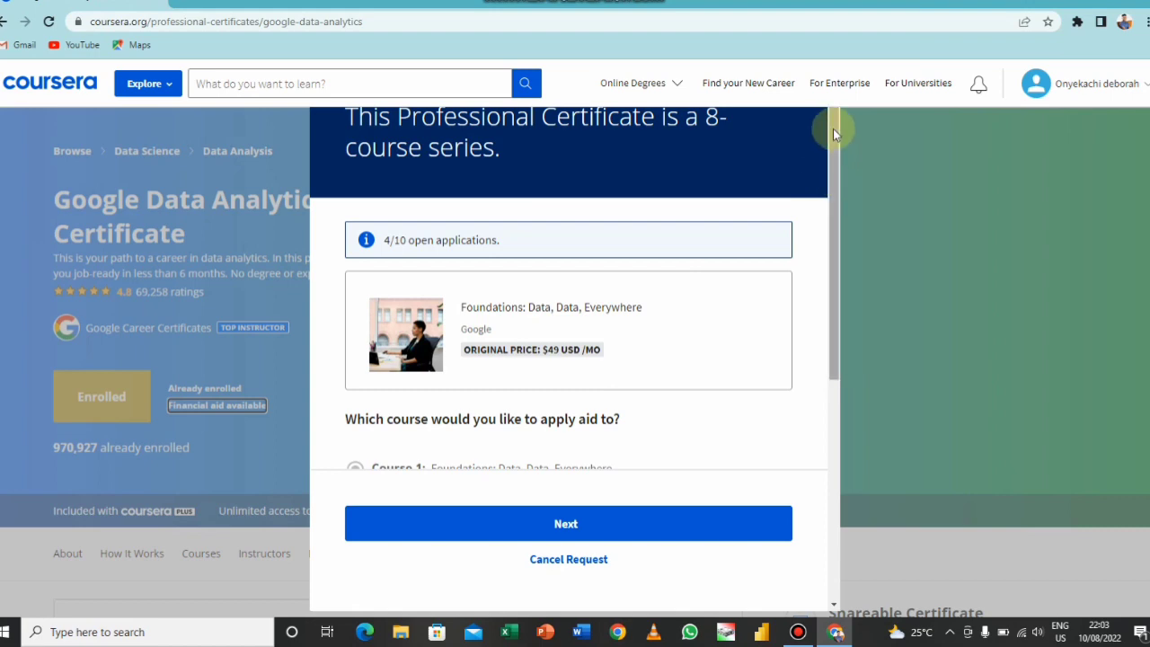
mouse_move(834, 129)
left_mouse_down()
mouse_move(835, 141)
mouse_move(830, 129)
left_mouse_up()
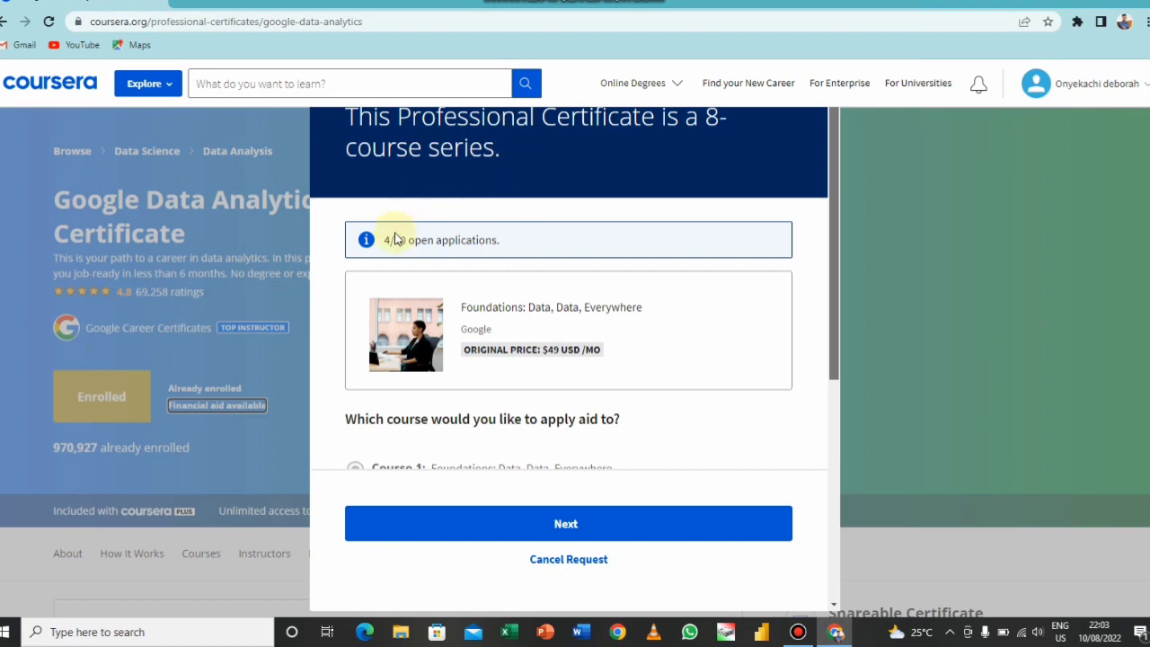
scroll(612, 239, "down", 1)
scroll(836, 135, "up", 1)
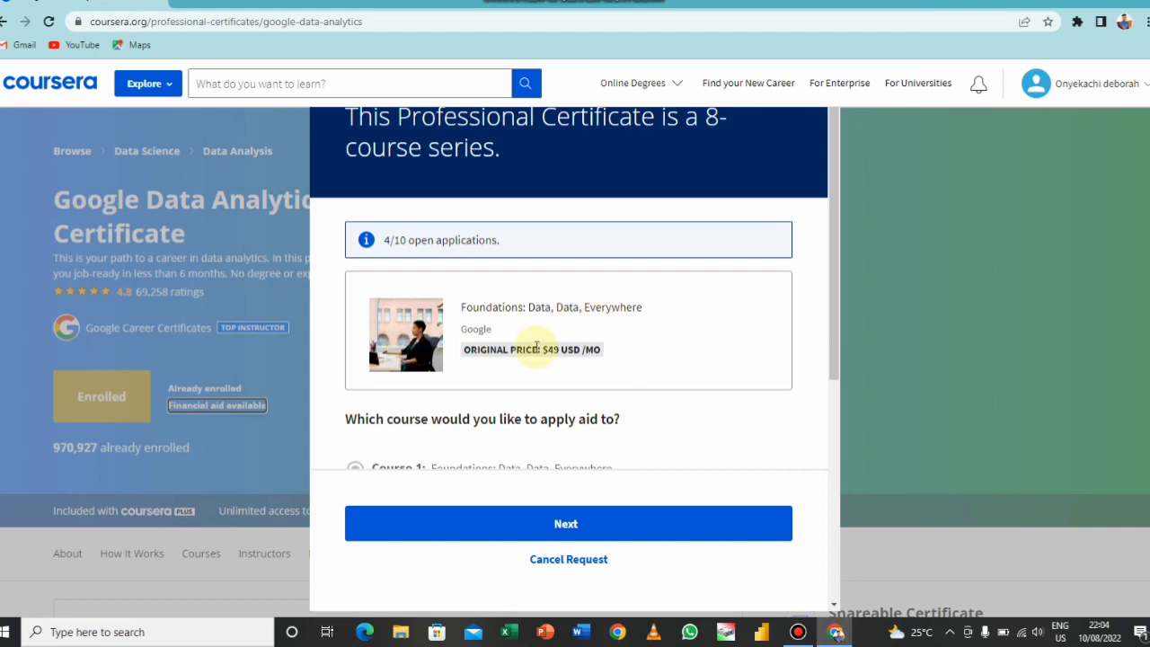
left_click_drag(833, 170, 832, 297)
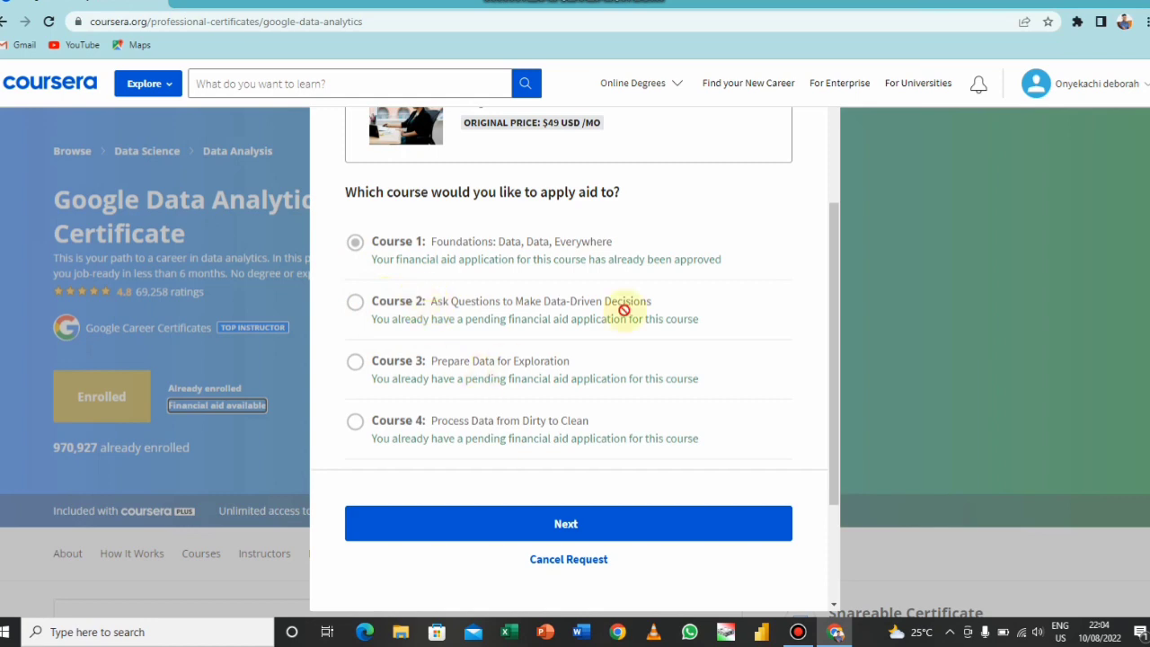
left_click_drag(834, 283, 841, 399)
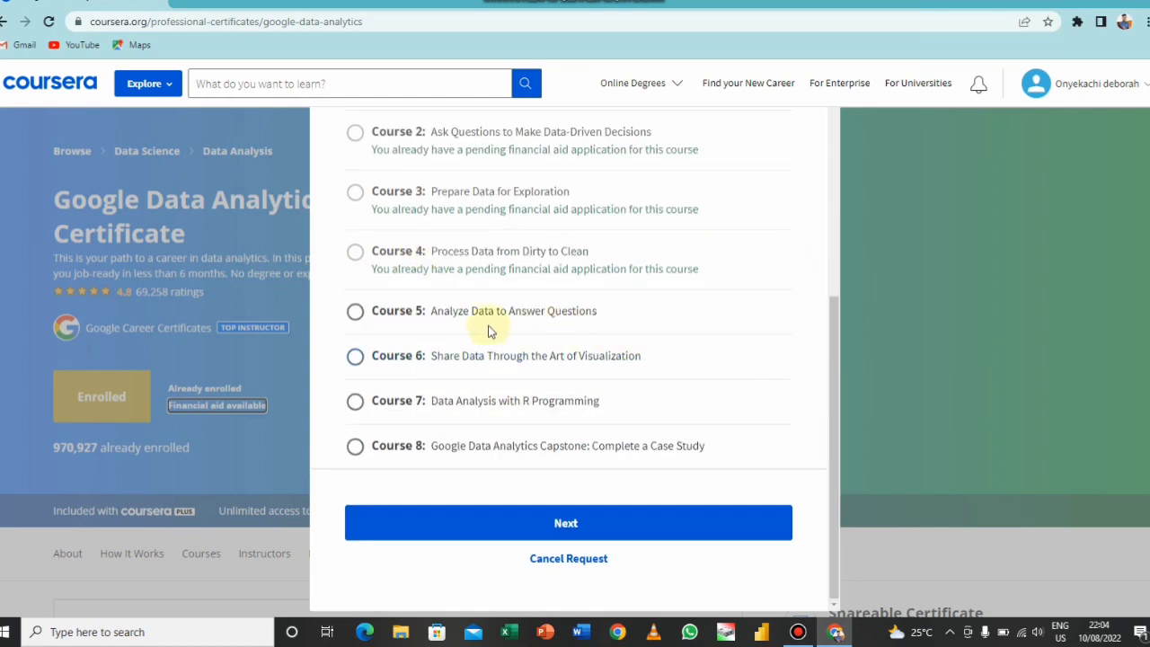
left_click(355, 312)
Advance to step 1 of the aid form and keep High school as the education level.
left_click(539, 525)
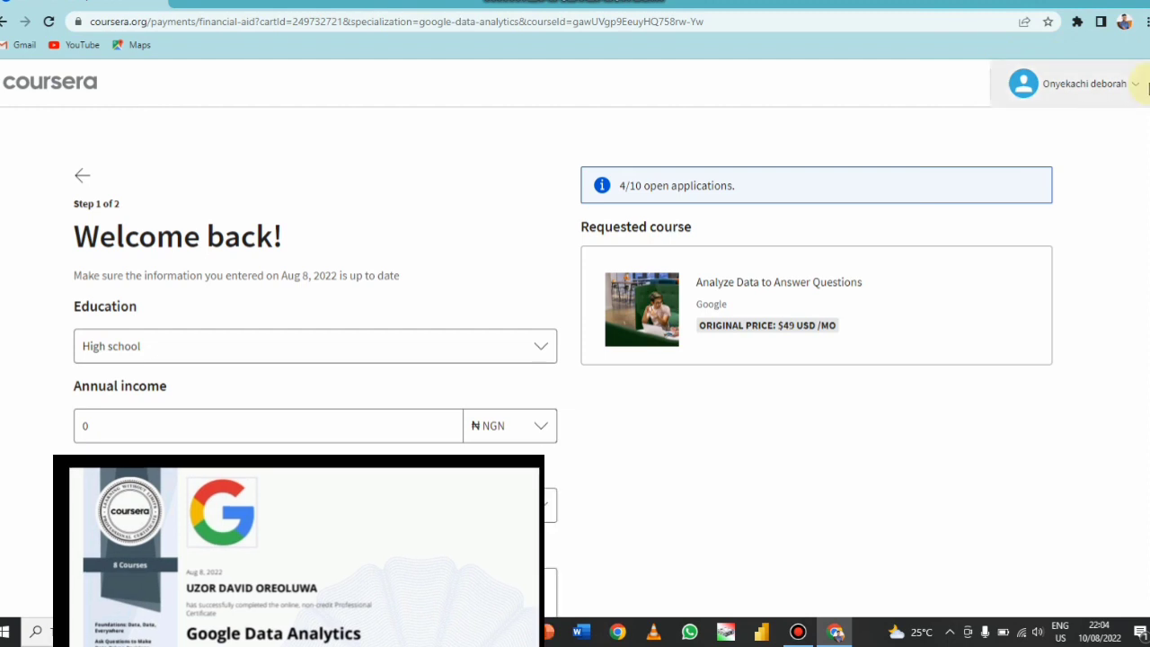
left_click_drag(1145, 83, 1146, 128)
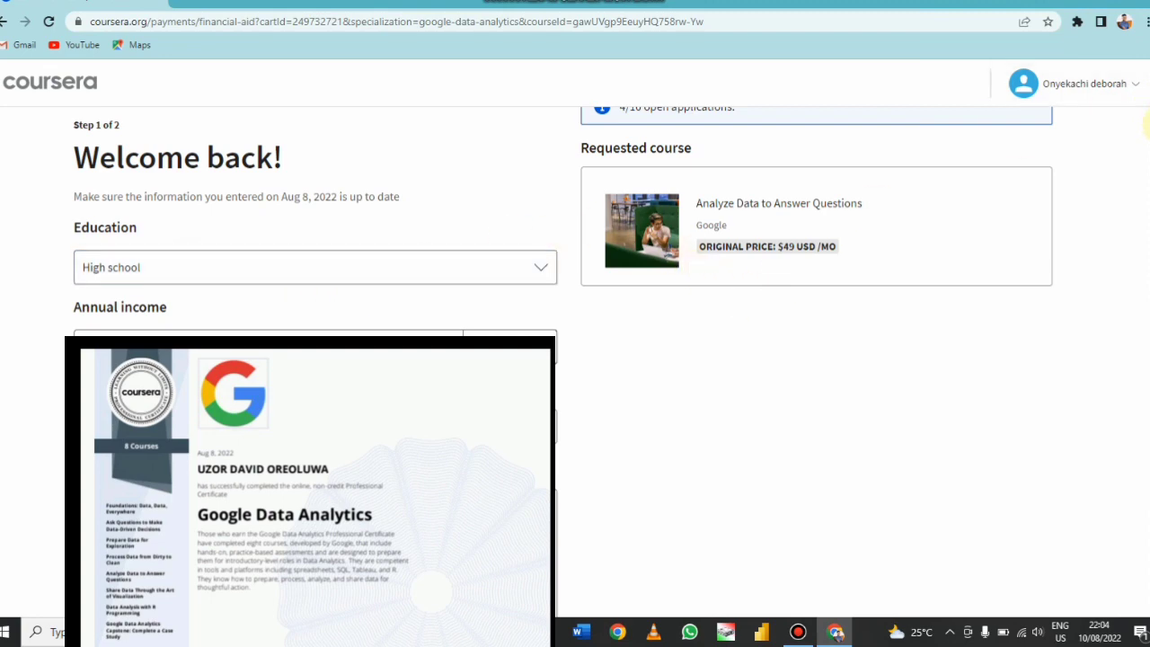
scroll(1146, 144, "down", 1)
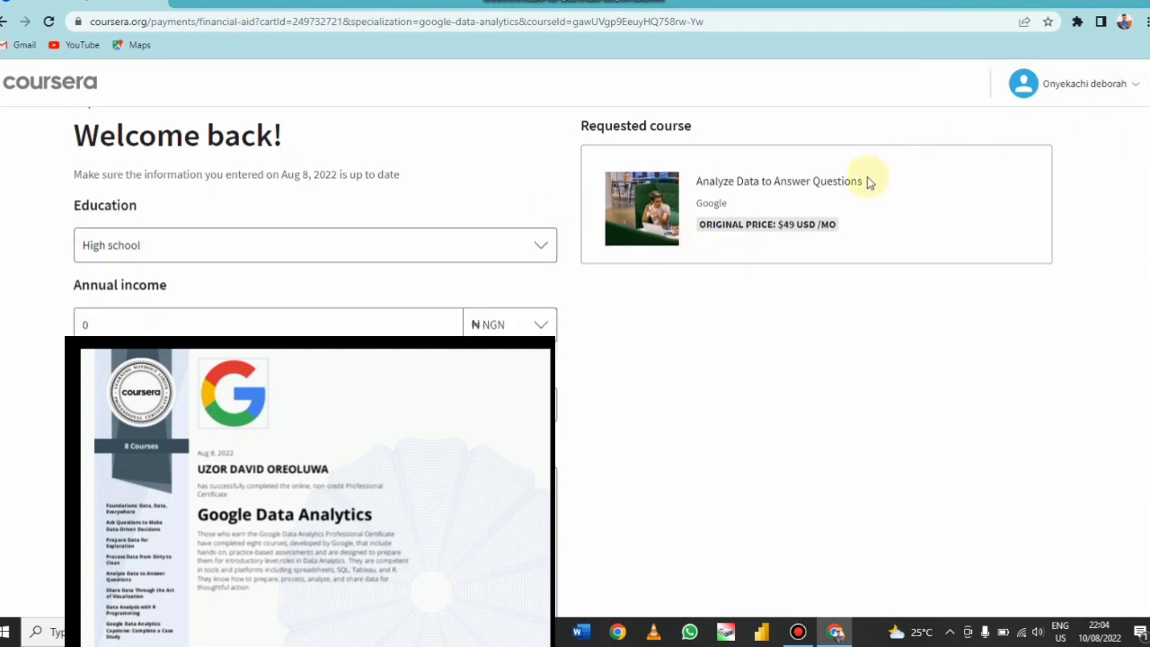
left_click(550, 256)
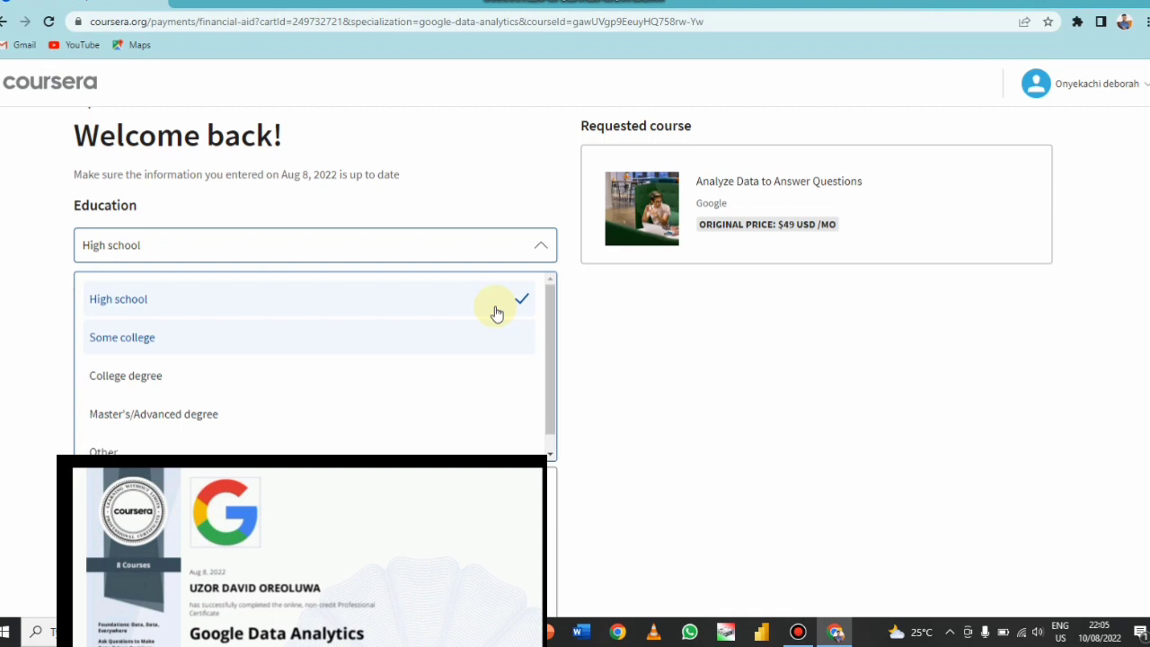
left_click(541, 248)
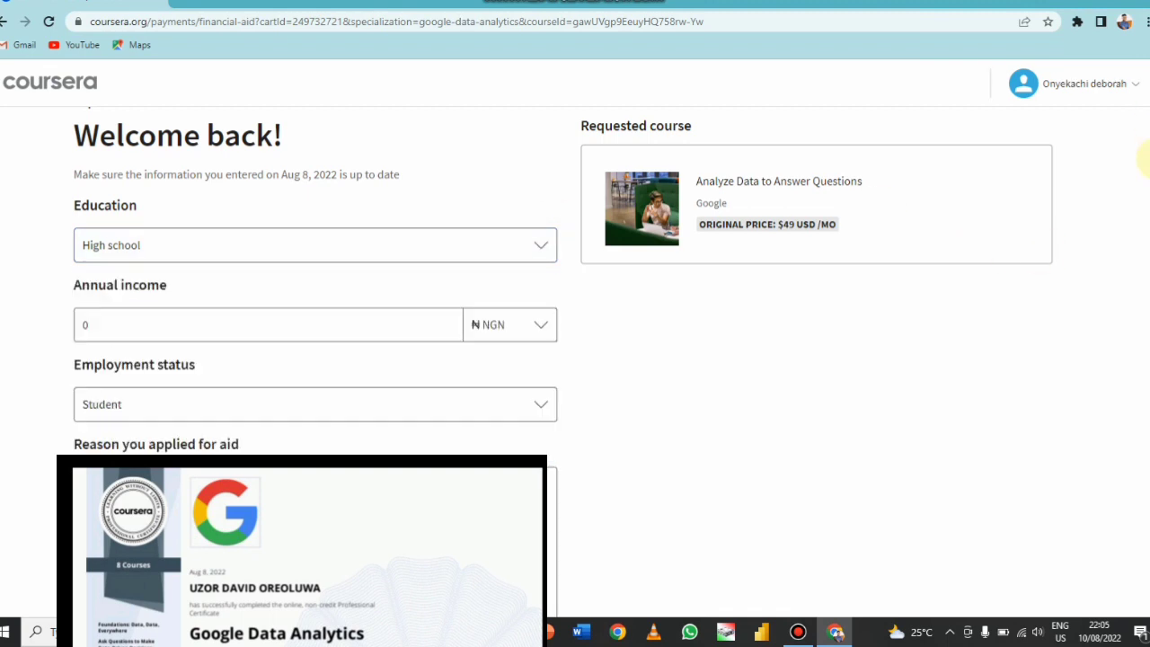
Keep the annual income at 0 NGN and the employment status as Student.
scroll(575, 377, "down", 1)
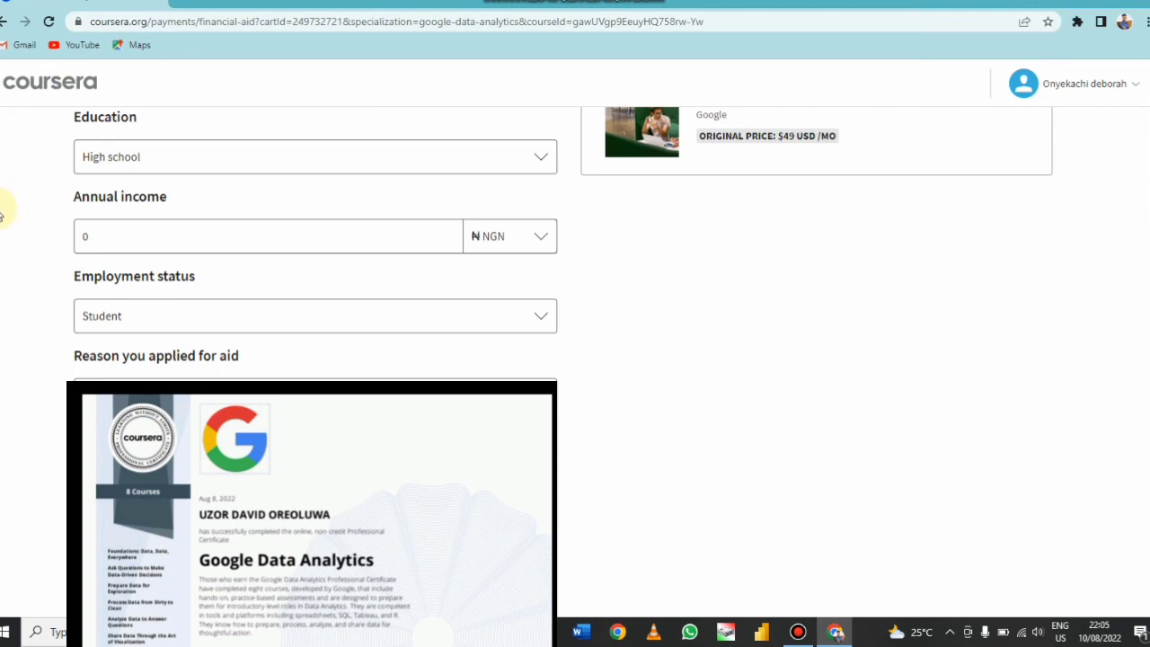
left_click(90, 222)
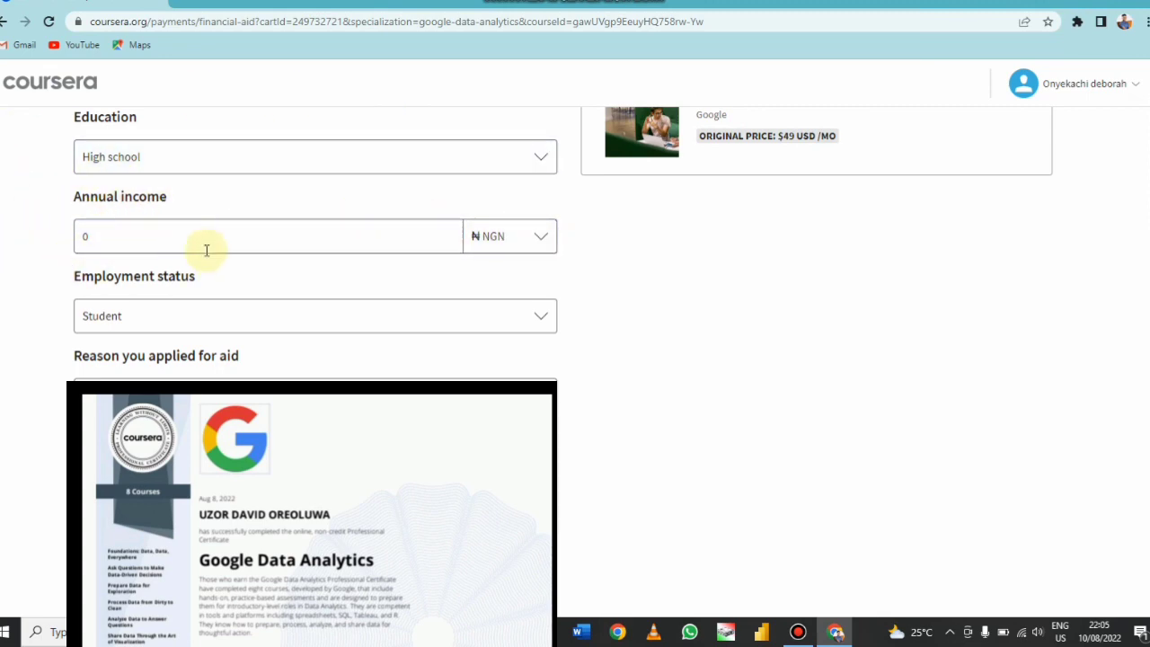
left_click(544, 237)
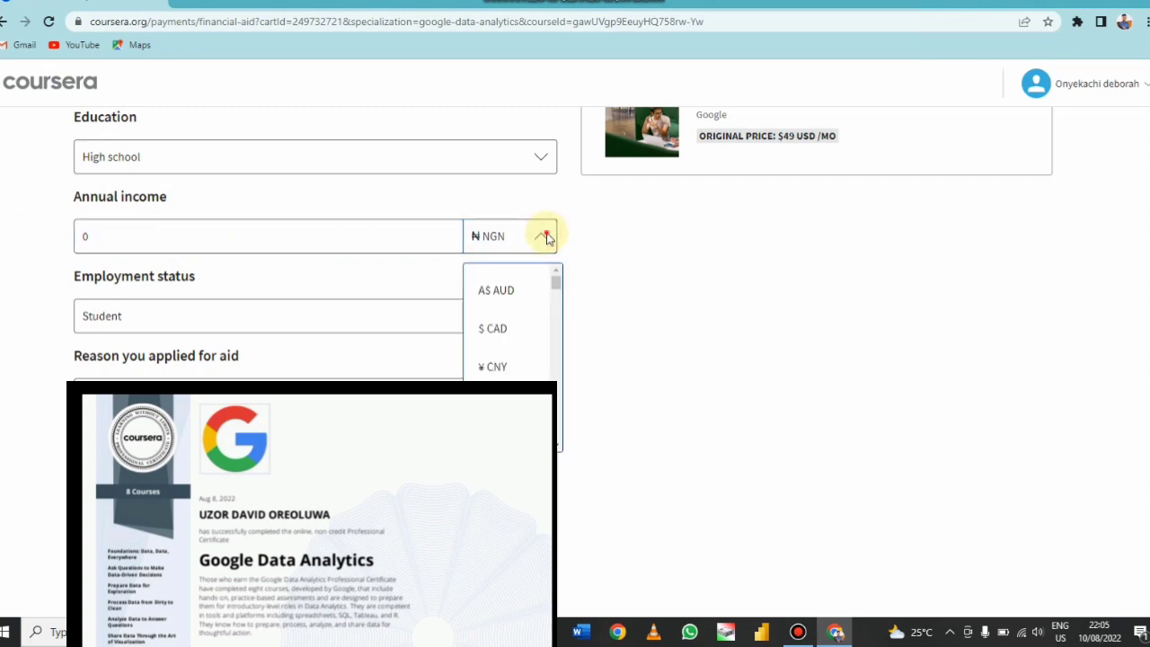
left_click(546, 237)
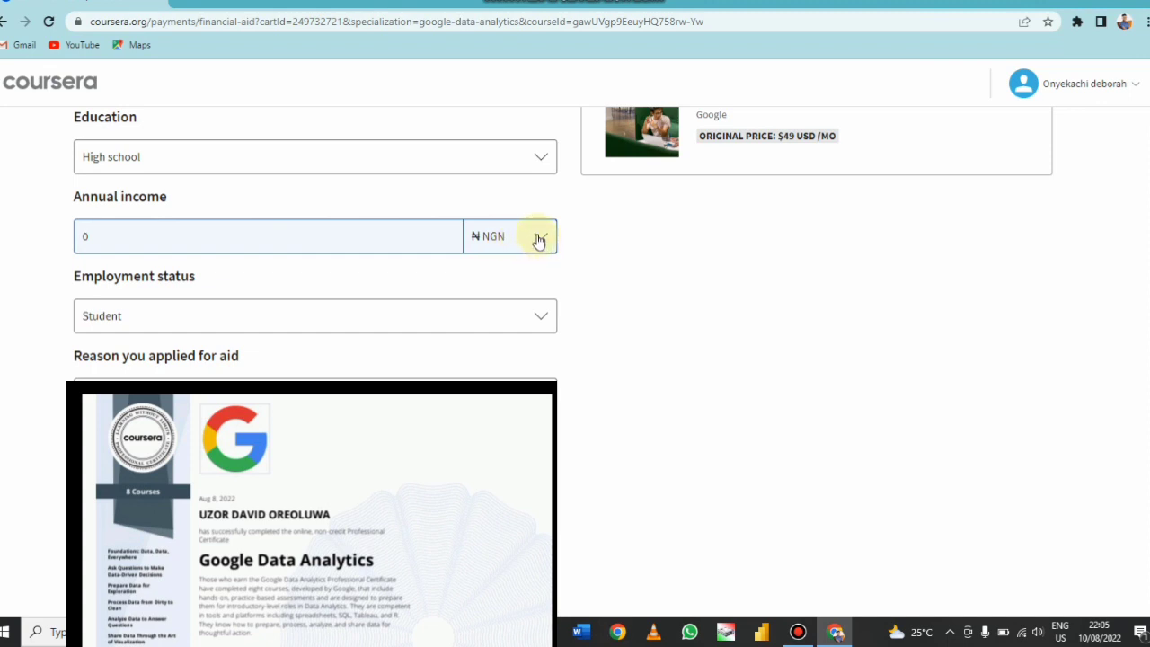
left_click(45, 243)
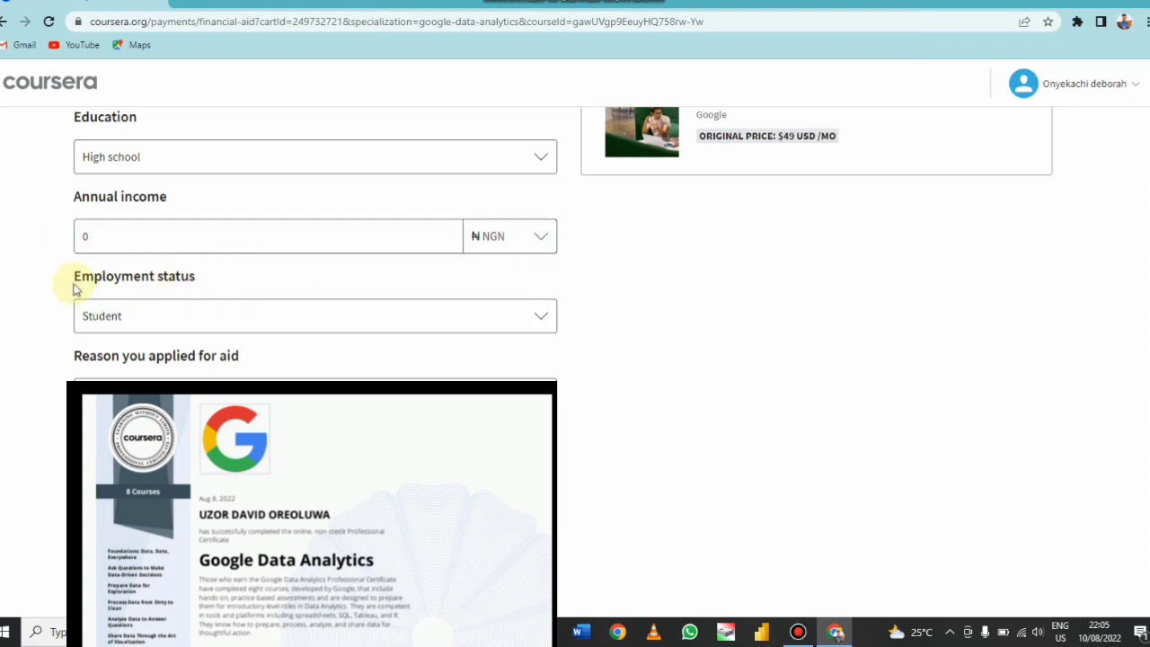
left_click(536, 321)
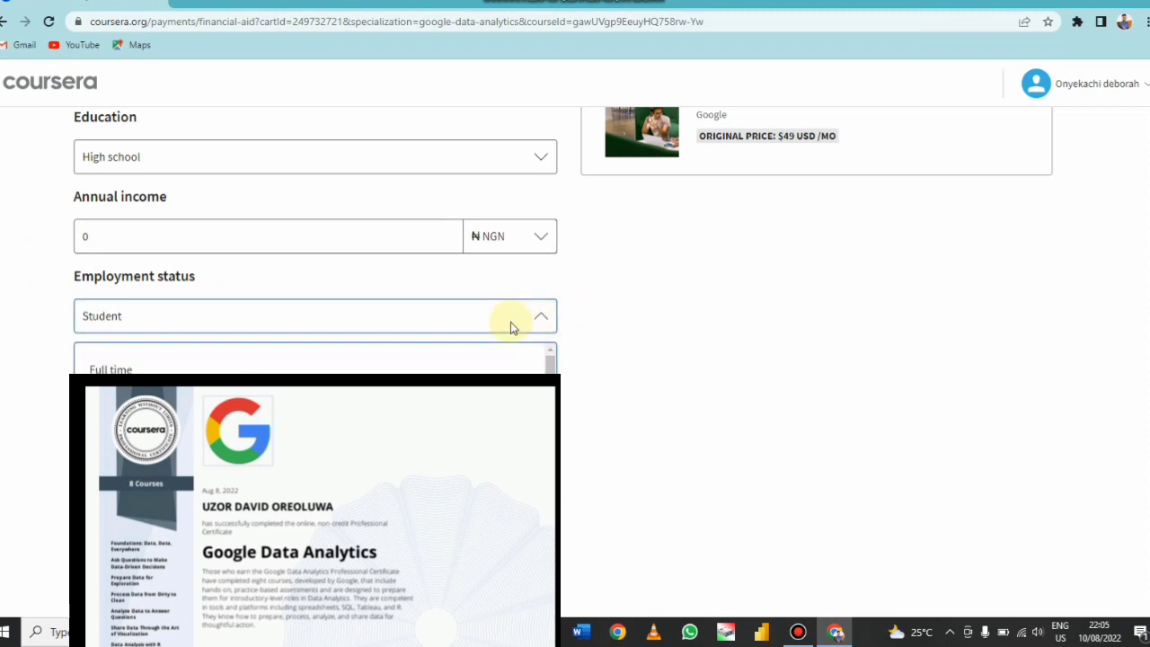
left_click(544, 319)
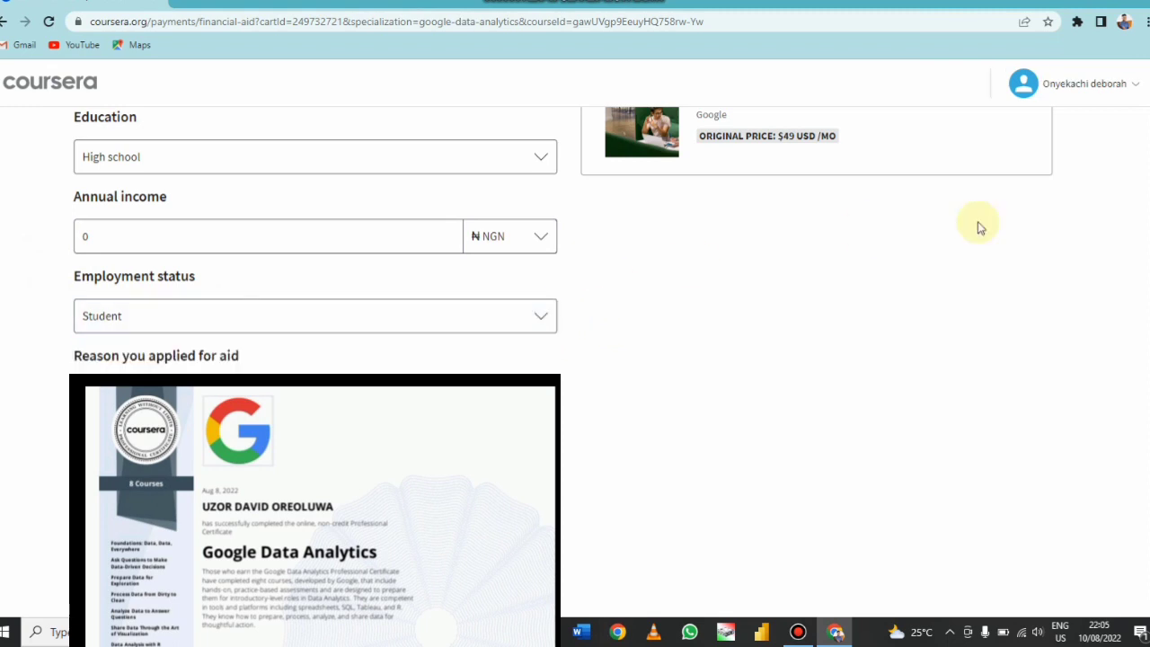
scroll(1143, 209, "down", 2)
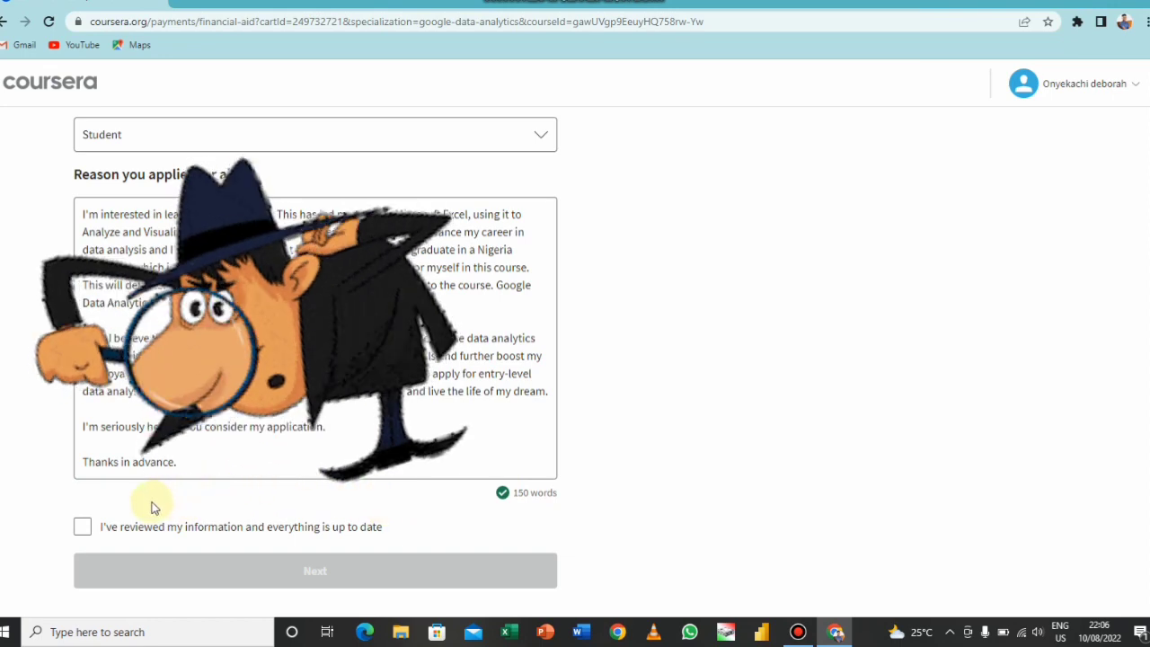
Confirm the step 1 information is reviewed and up to date, moving on to step 2.
left_click(82, 525)
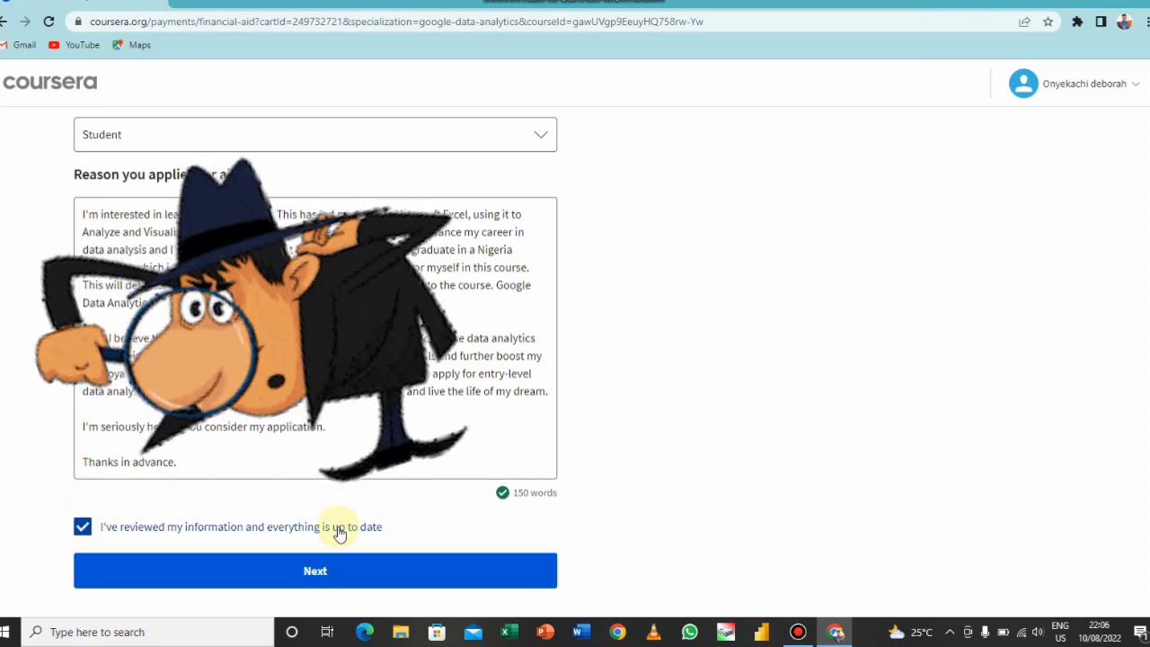
left_click(82, 527)
scroll(107, 491, "down", 1)
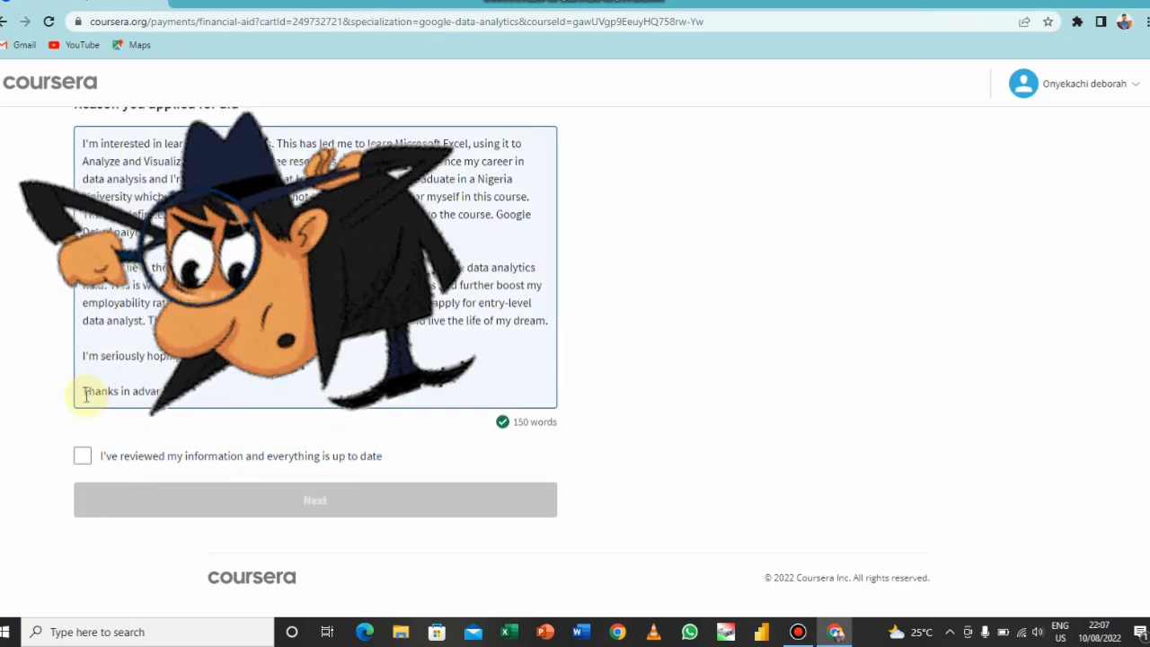
left_click(85, 460)
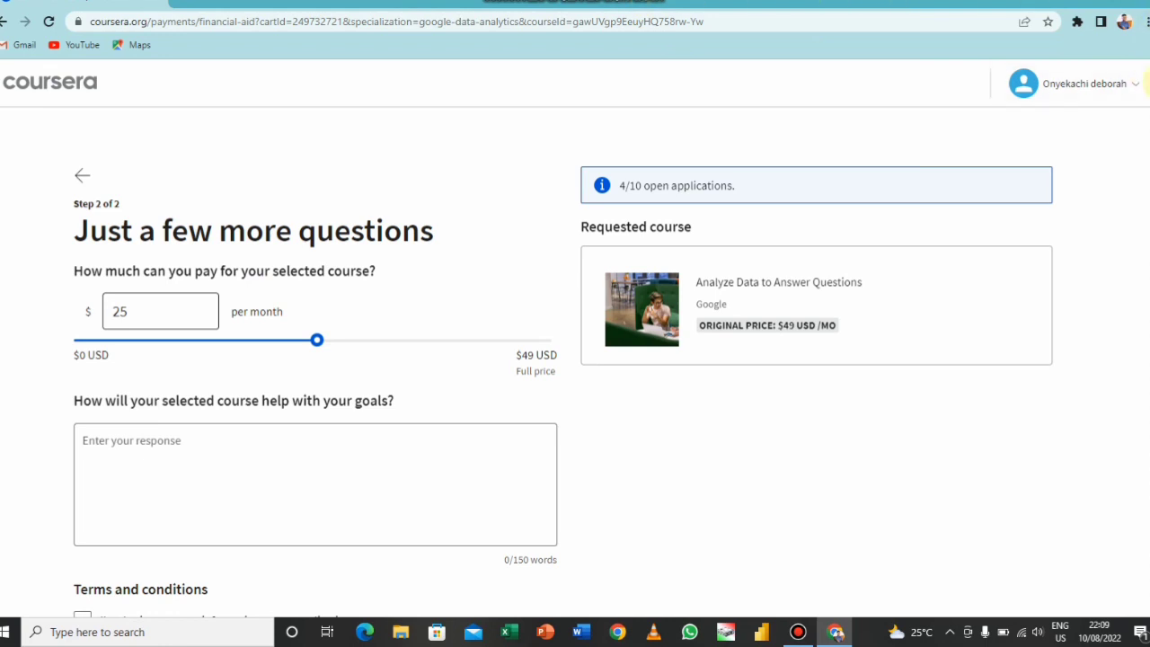
scroll(1146, 83, "down", 1)
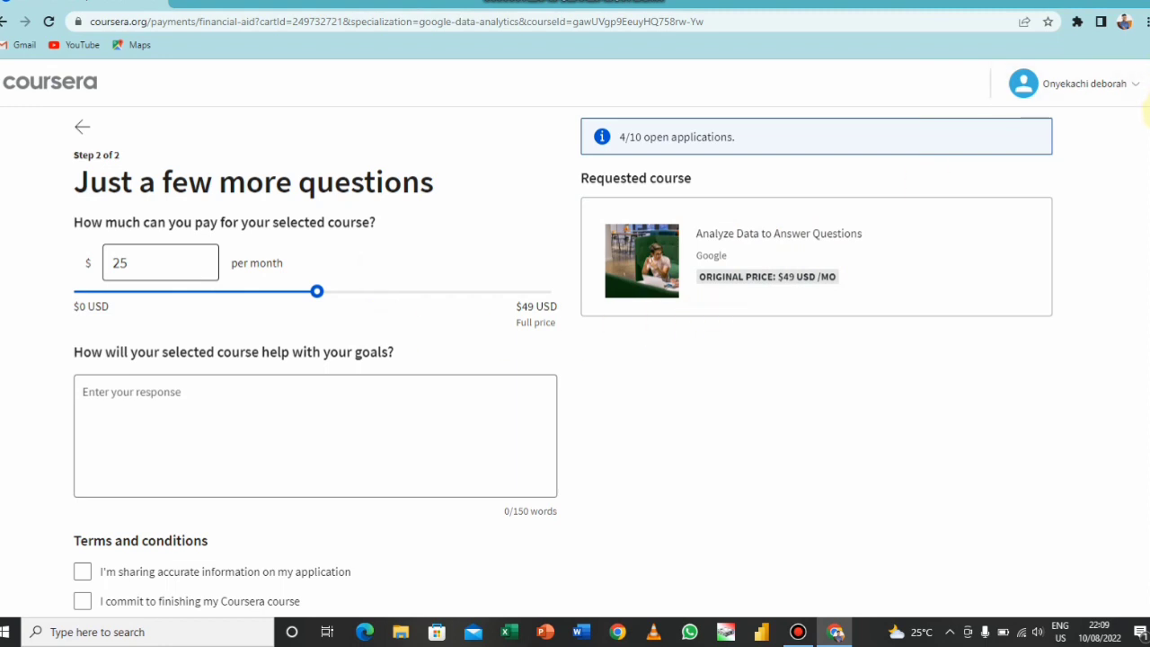
left_click_drag(1148, 115, 1148, 200)
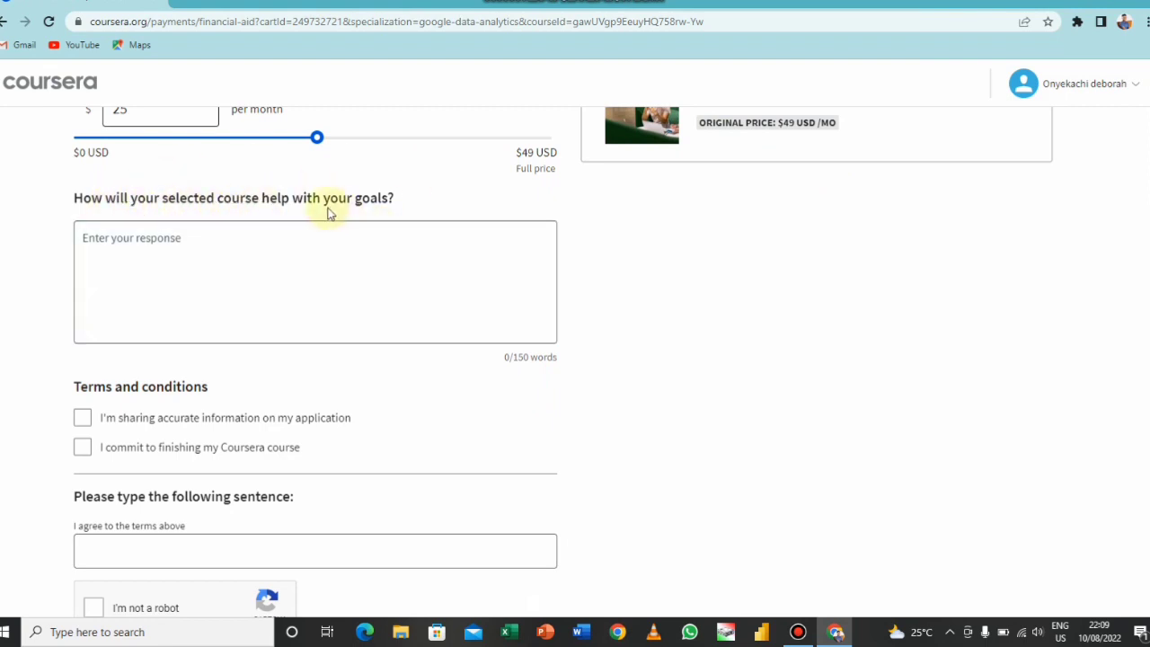
left_click(231, 254)
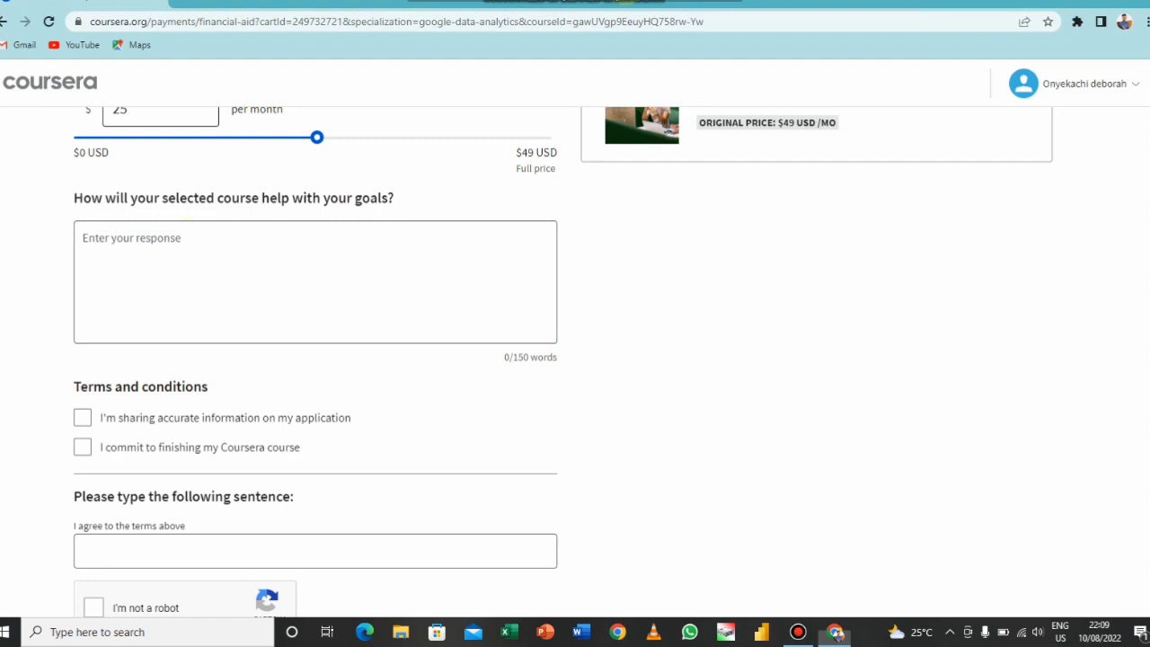
left_click(448, 271)
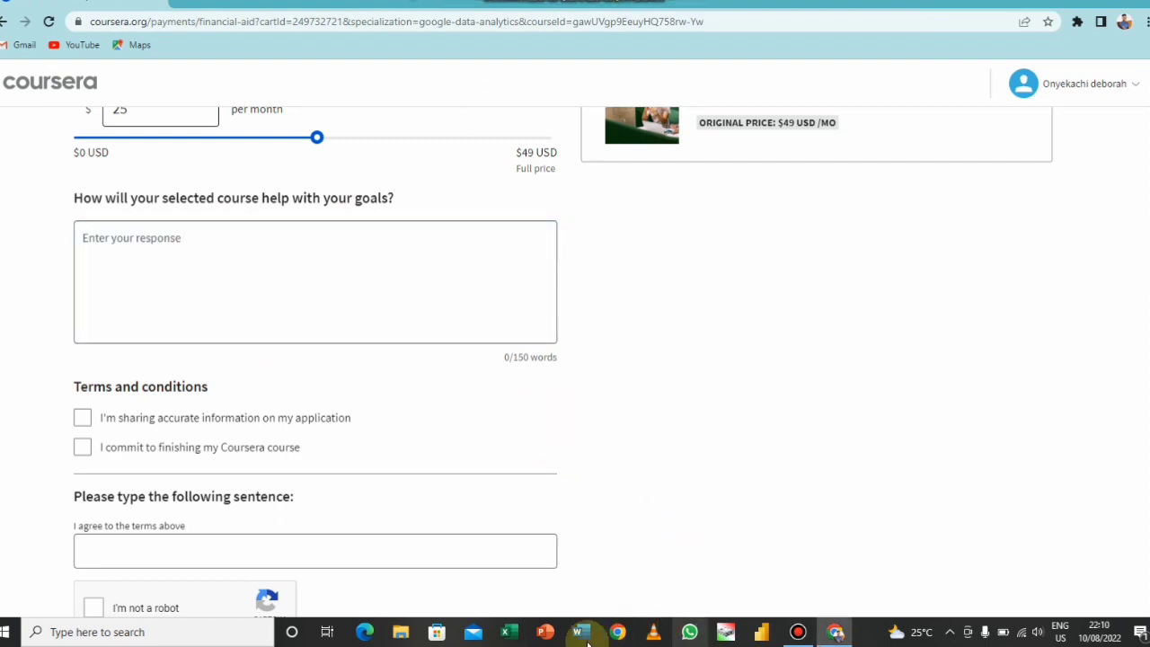
Open the 'I'm interested in learning data analysis' presentation in PowerPoint, then return to the goals answer box.
left_click(542, 634)
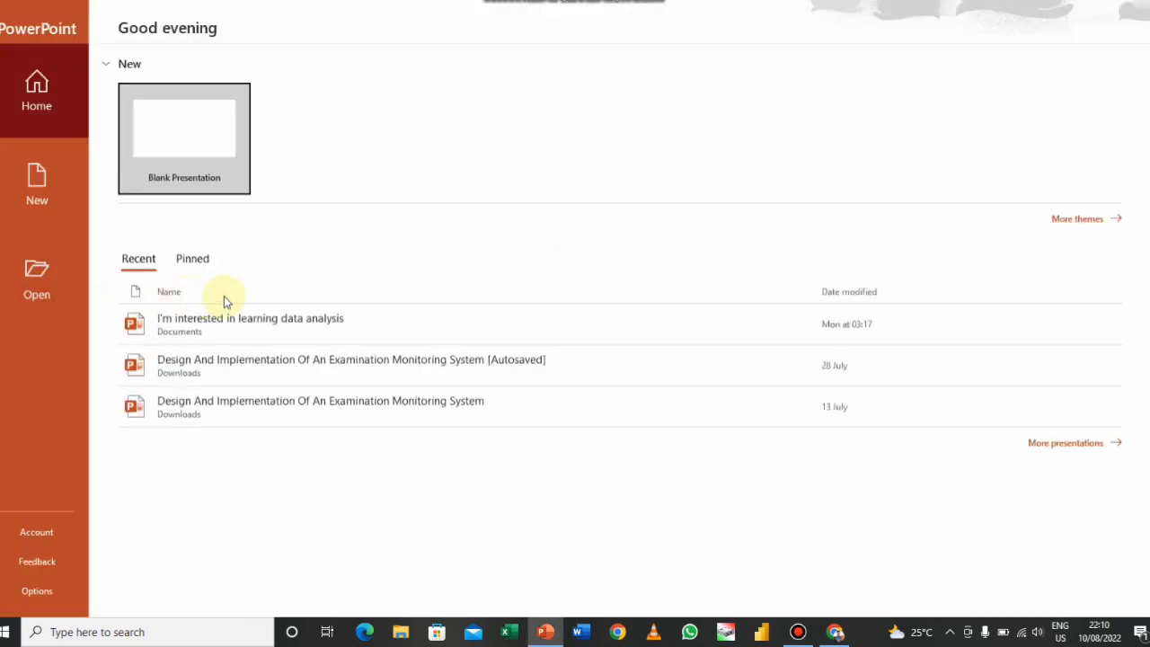
left_click(249, 328)
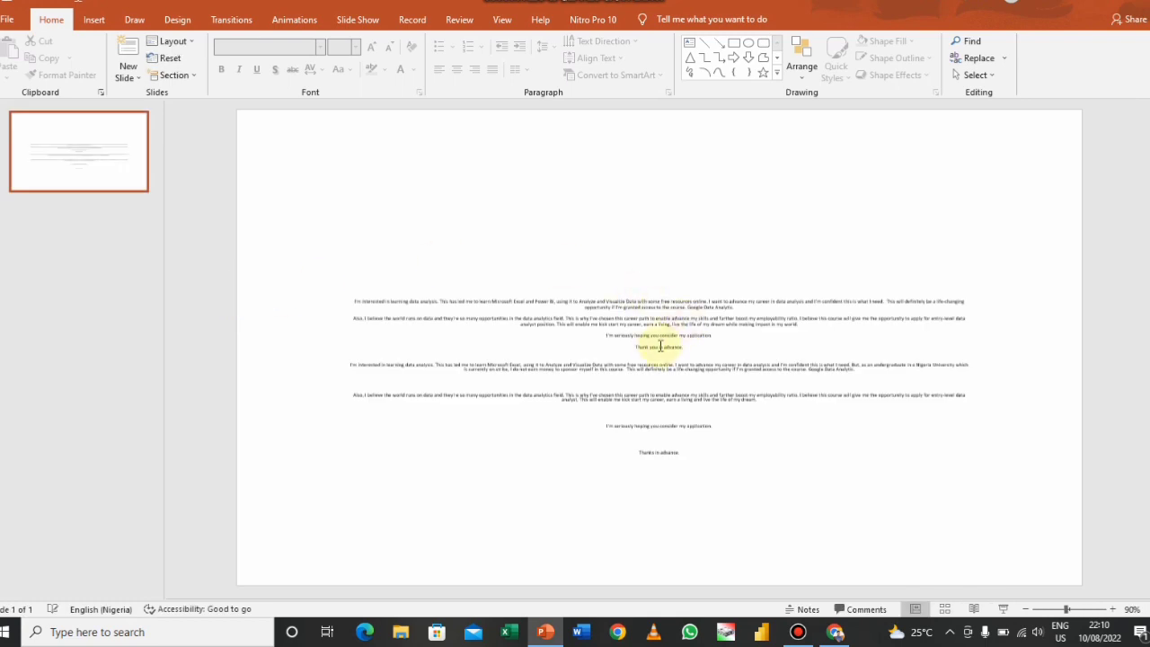
key("alt+Tab")
left_click(82, 231)
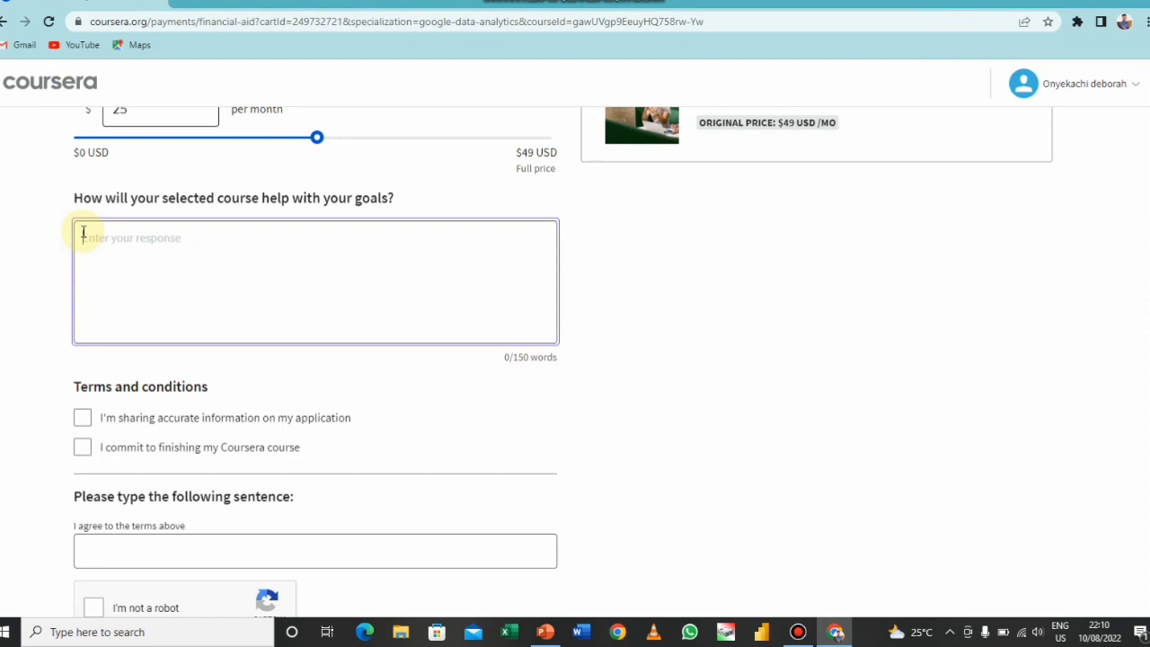
Paste the prepared 150-word goals statement and split it into paragraphs, closing thanks on its own.
key("ctrl+v")
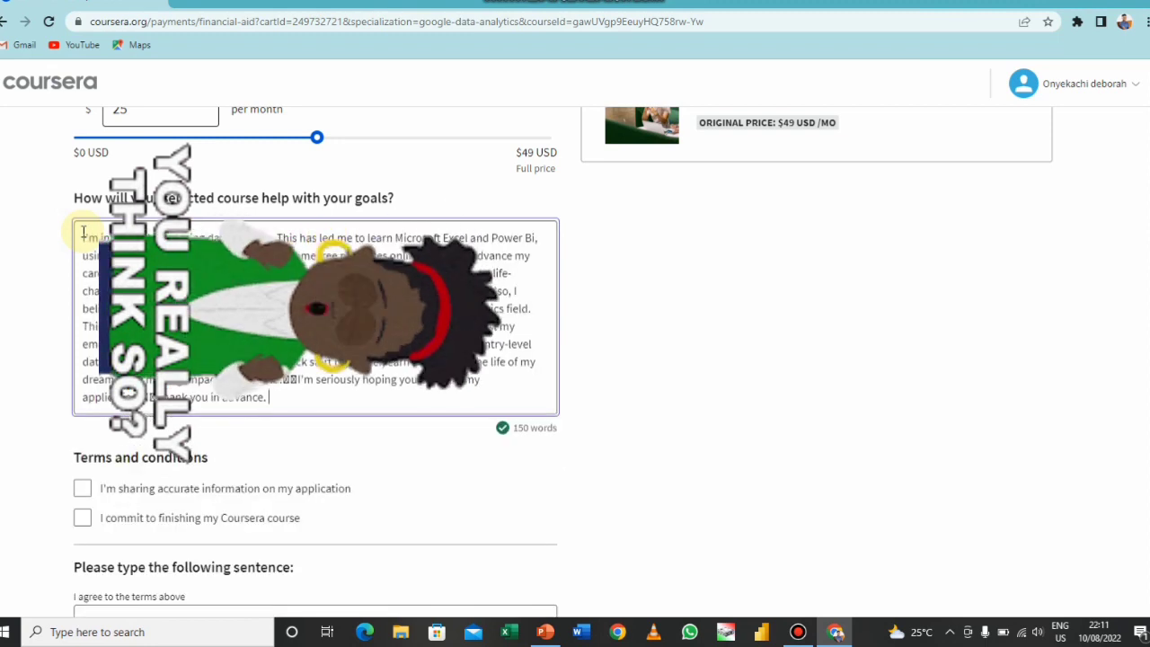
left_click(494, 291)
key("Return")
key("Return")
left_click(286, 396)
key("Return")
key("Return")
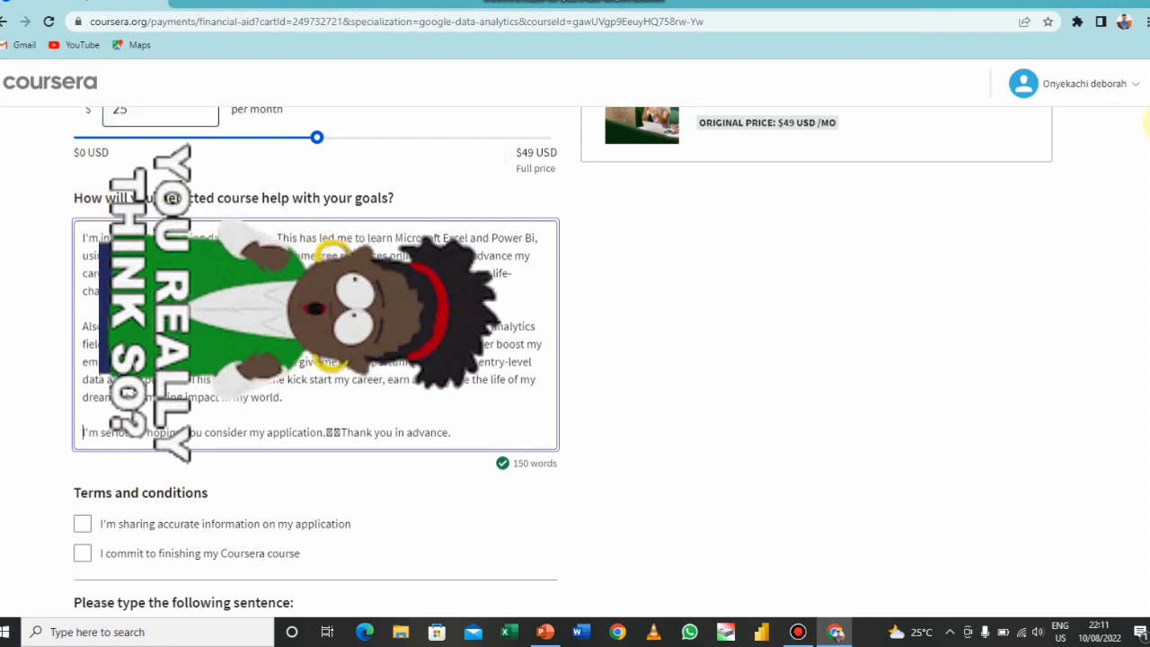
left_click(339, 433)
key("Return")
key("Return")
scroll(339, 432, "down", 2)
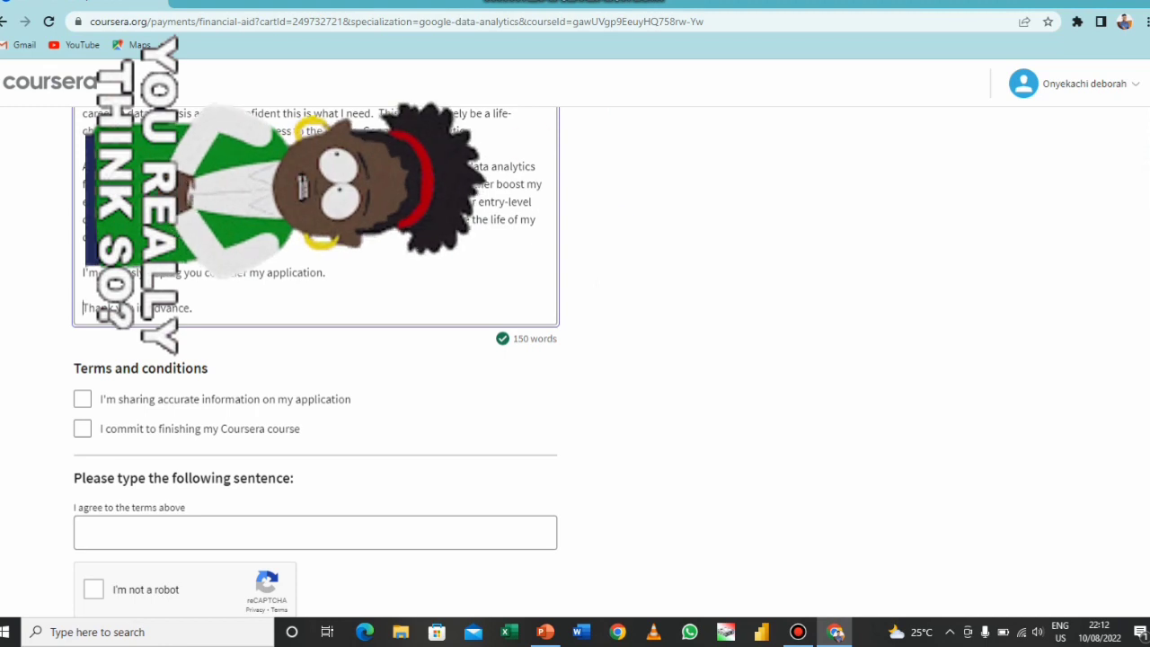
Tick the accuracy and commitment boxes, enter 'I agree to the terms above', and pass reCAPTCHA.
left_click(82, 400)
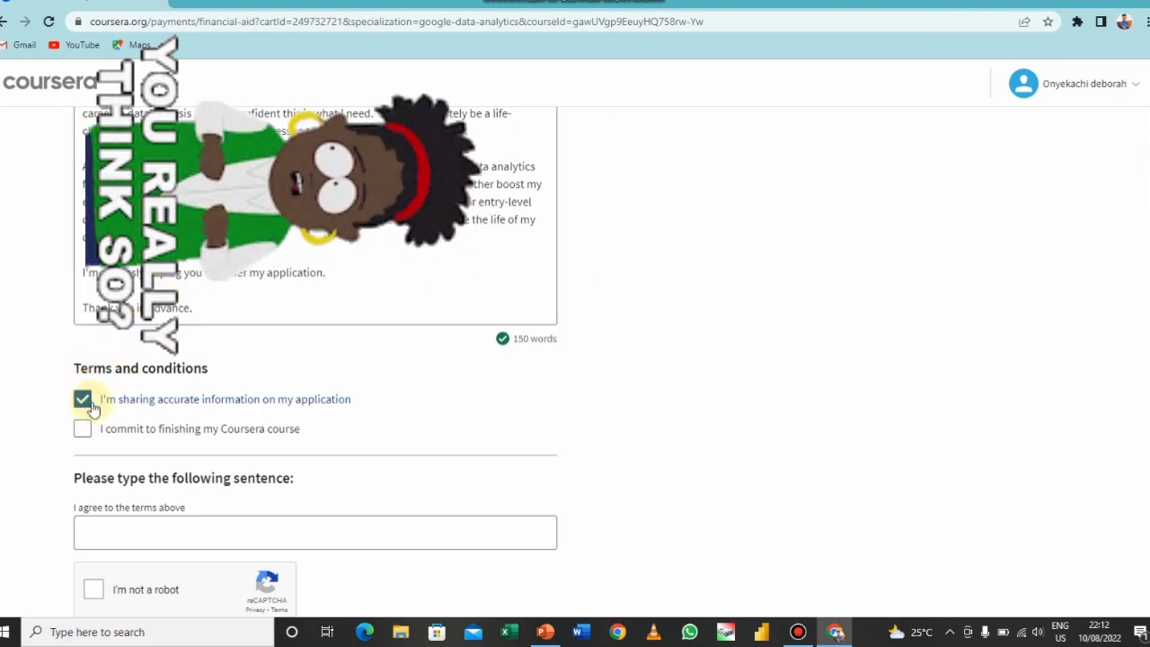
left_click(83, 430)
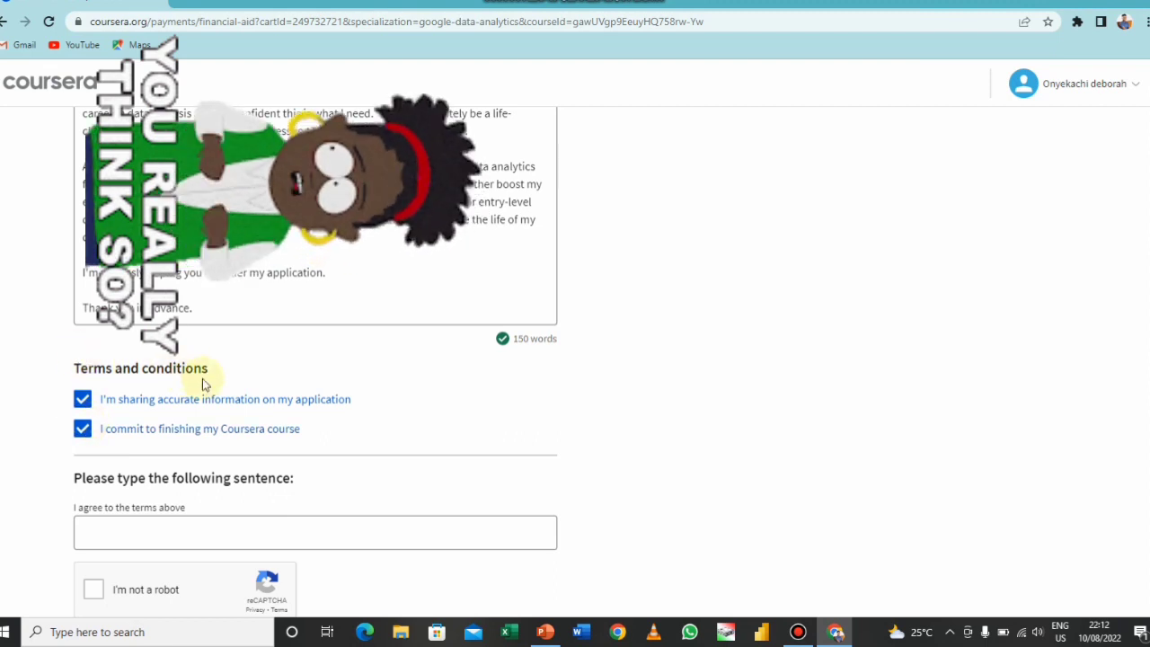
scroll(203, 368, "down", 2)
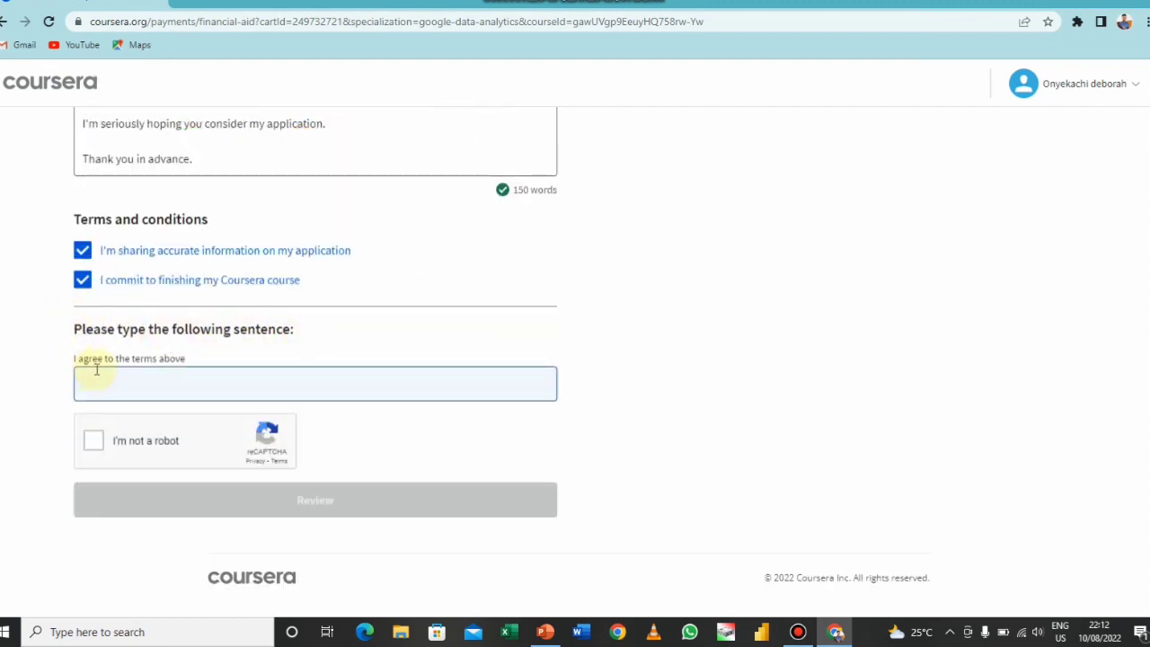
left_click(164, 381)
type("I agree to the terms ab")
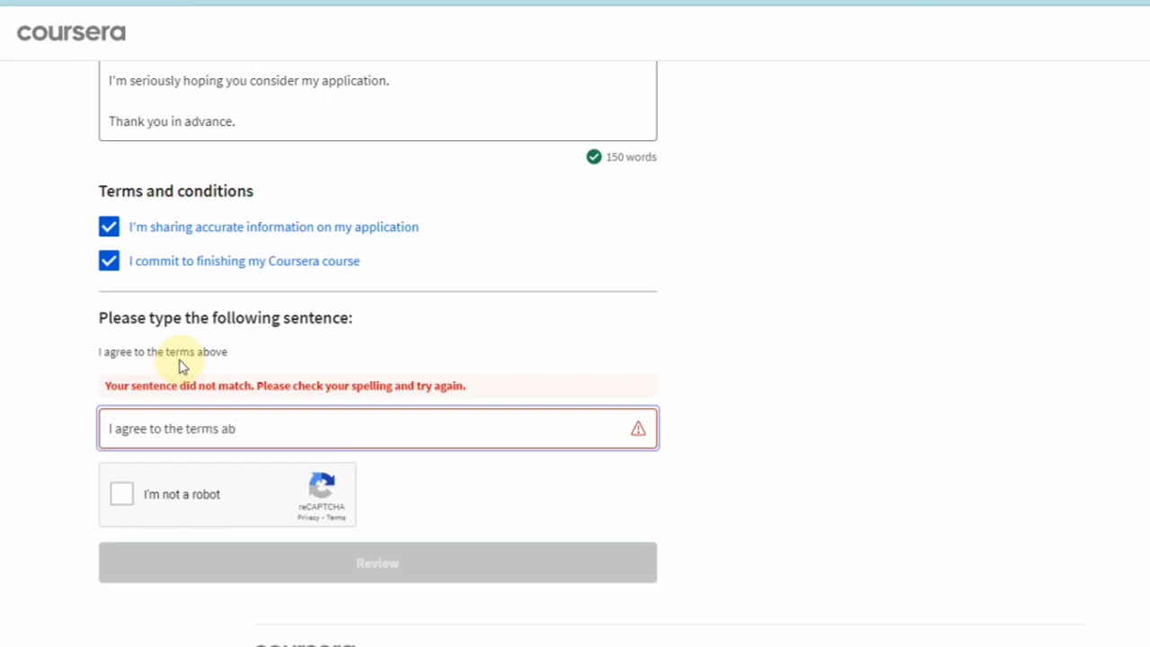
type("e")
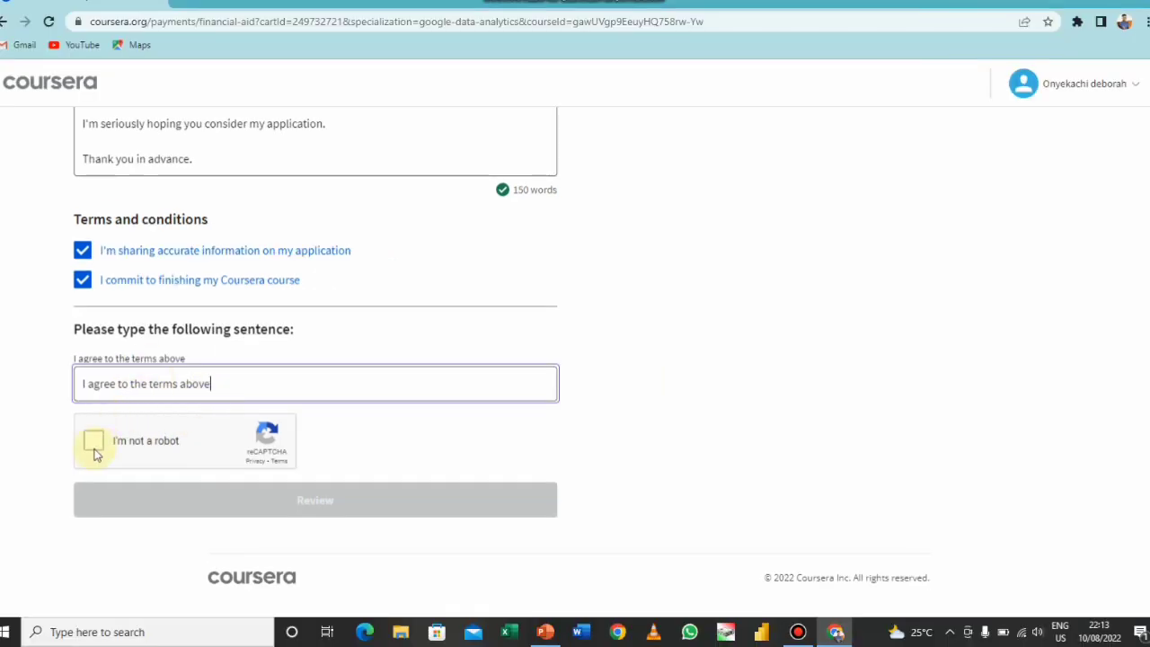
left_click(95, 447)
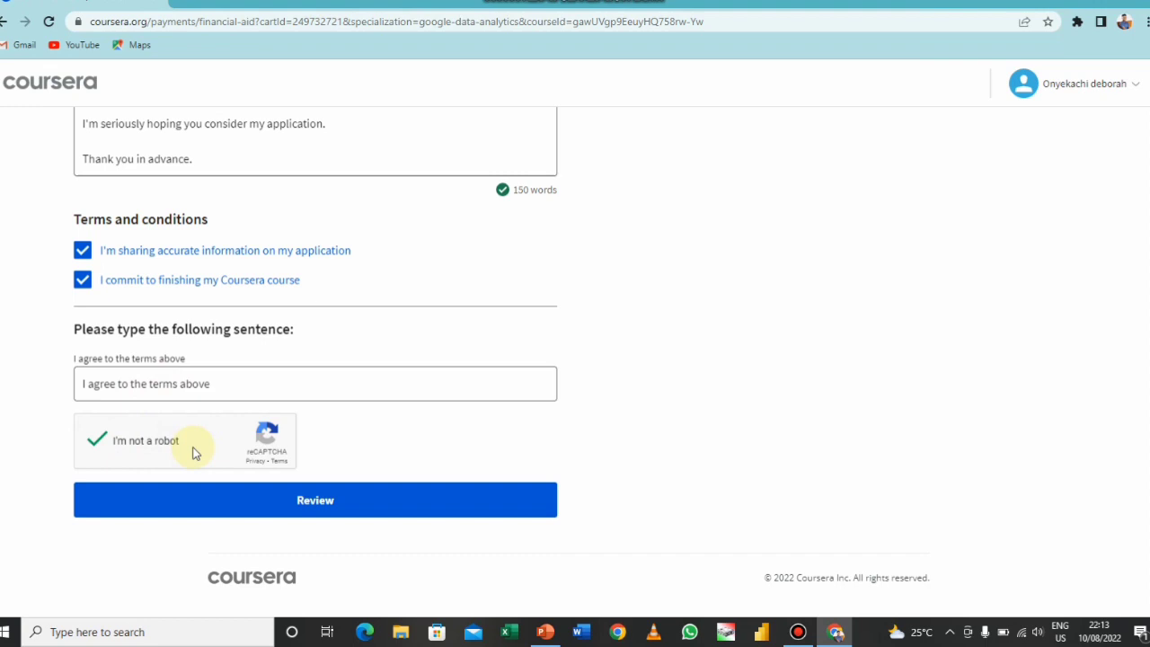
Review the completed application for Analyze Data to Answer Questions and submit it.
left_click(355, 510)
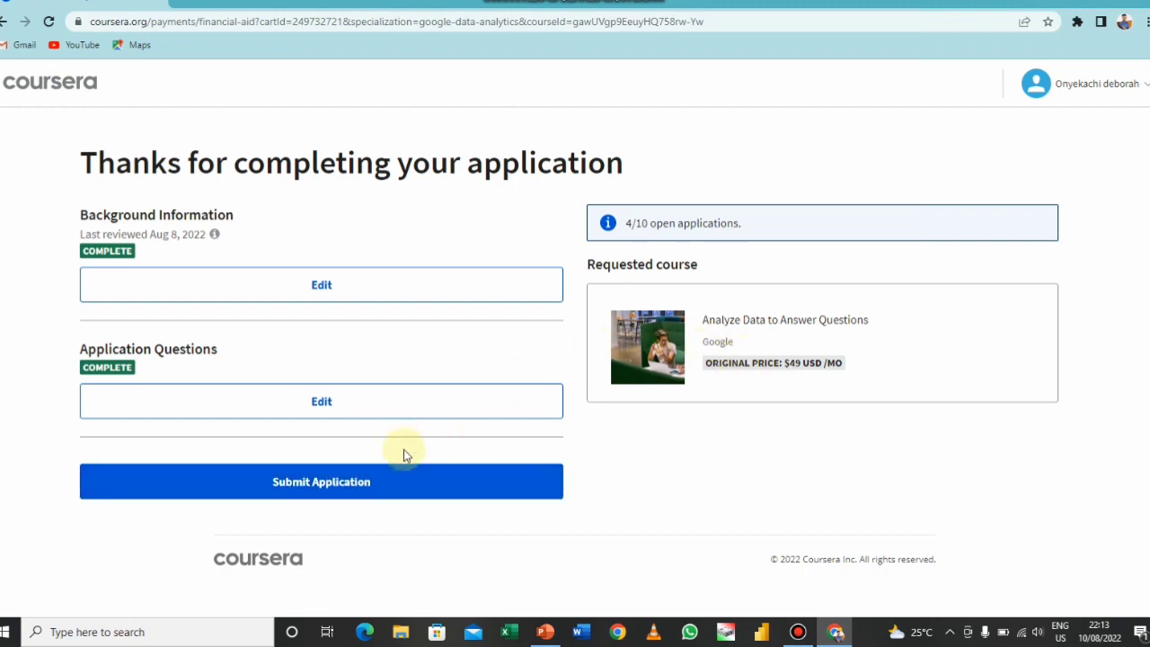
left_click(340, 482)
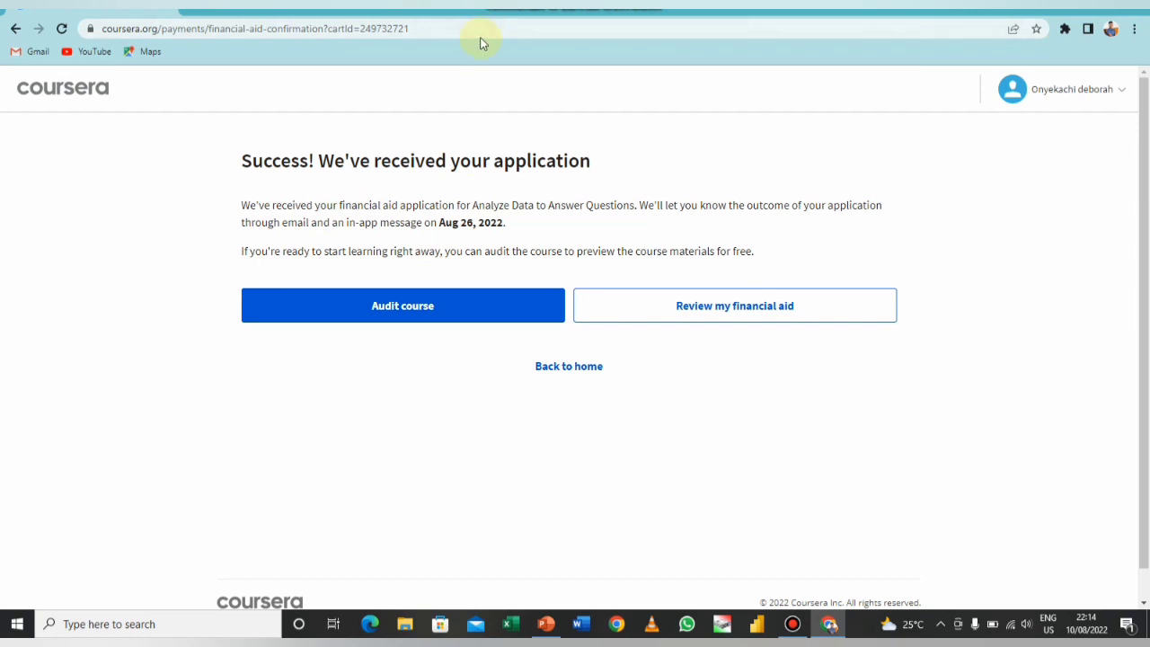
Go back from the application-received page to the Coursera home dashboard.
left_click(569, 367)
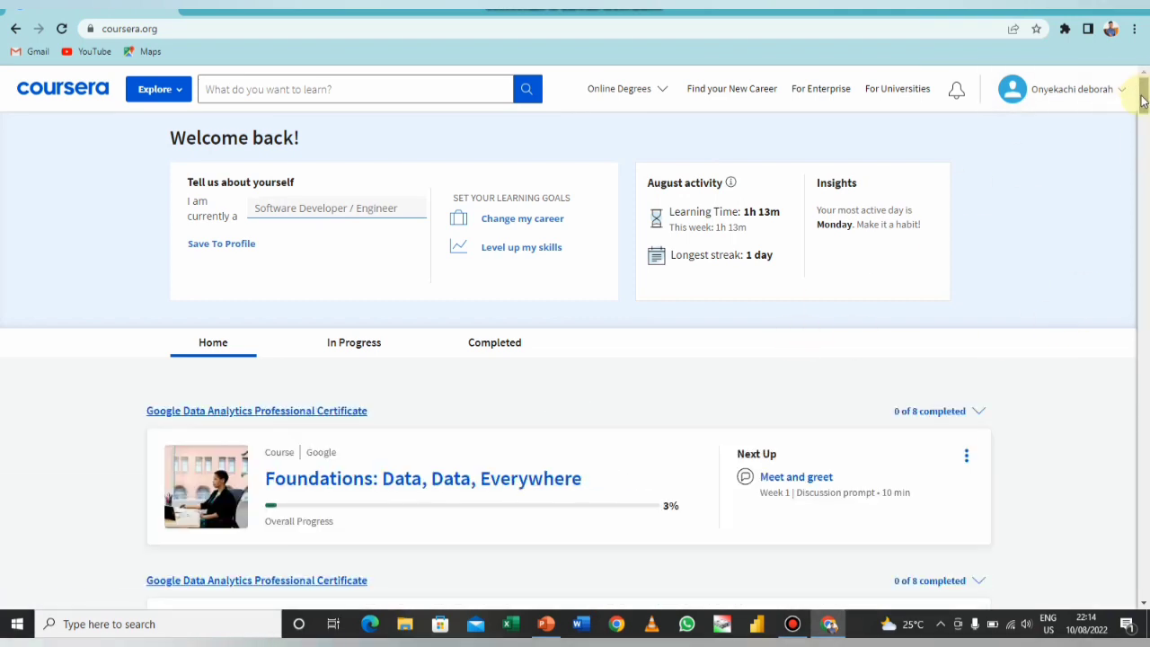
Open the Google Data Analytics Professional Certificate page from Most Popular Certificates.
scroll(1078, 125, "down", 5)
scroll(899, 148, "up", 3)
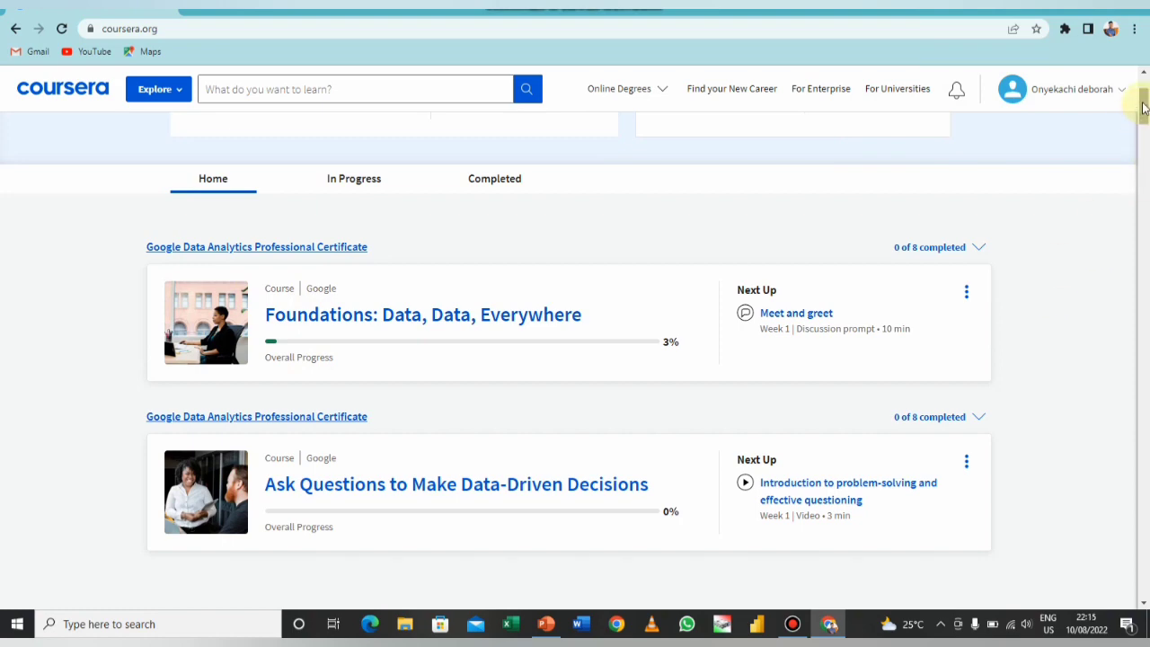
left_click_drag(1144, 108, 1146, 160)
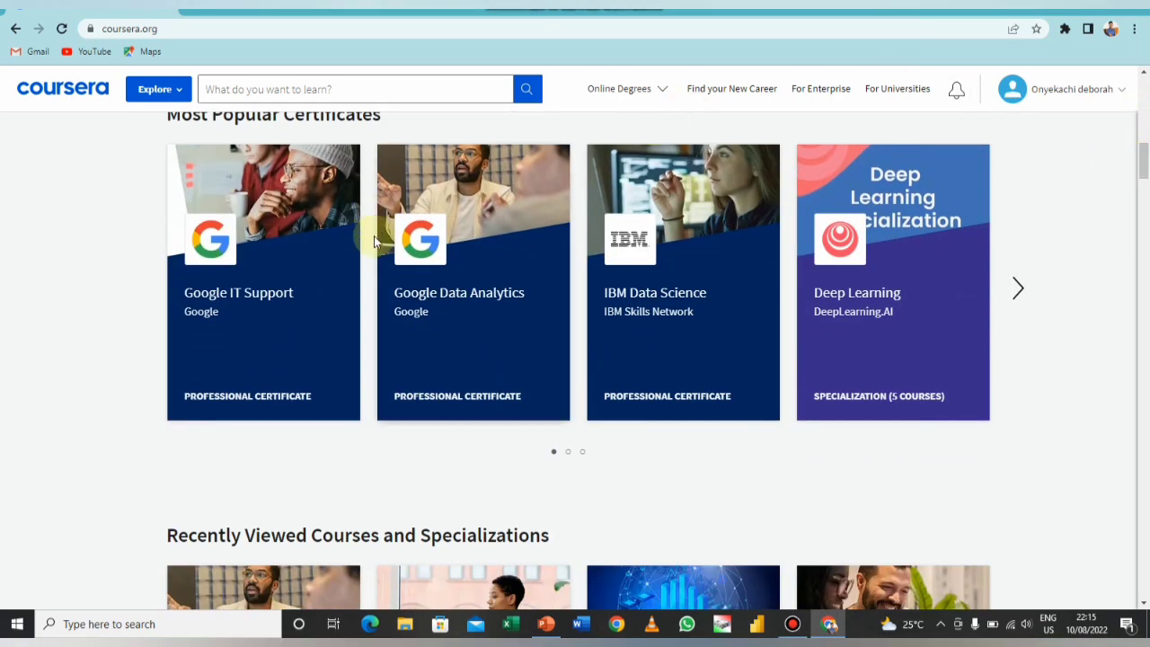
left_click(493, 322)
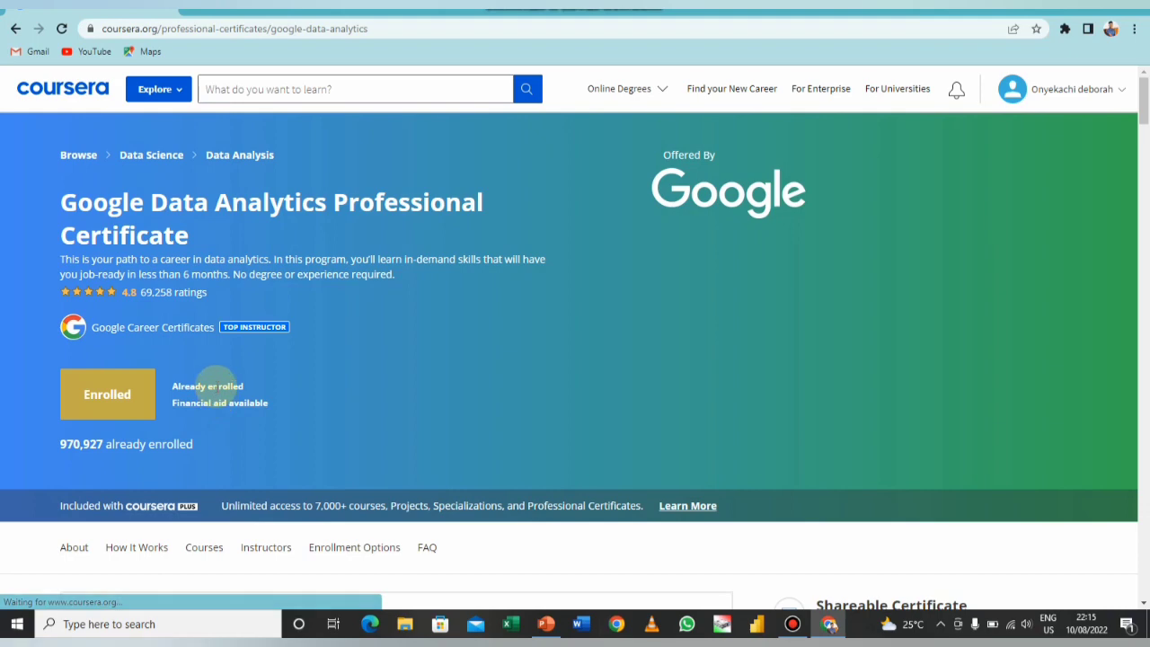
Start another financial aid application and scroll the course list to Course 6, Share Data Through the Art of Visualization.
left_click(223, 405)
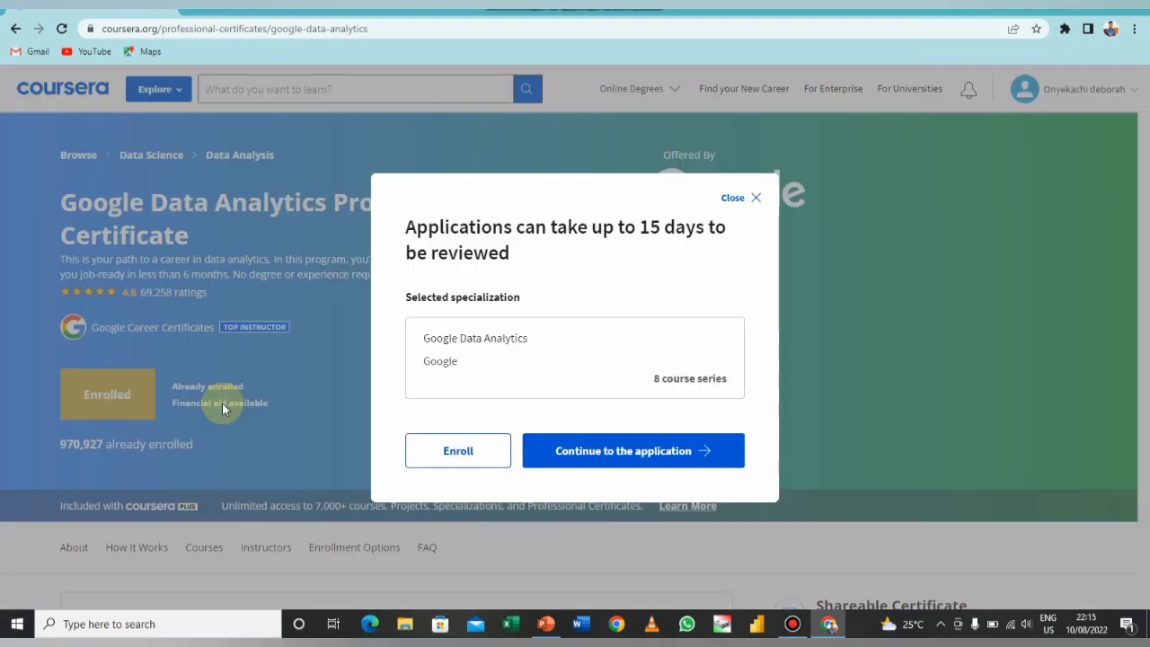
left_click(658, 451)
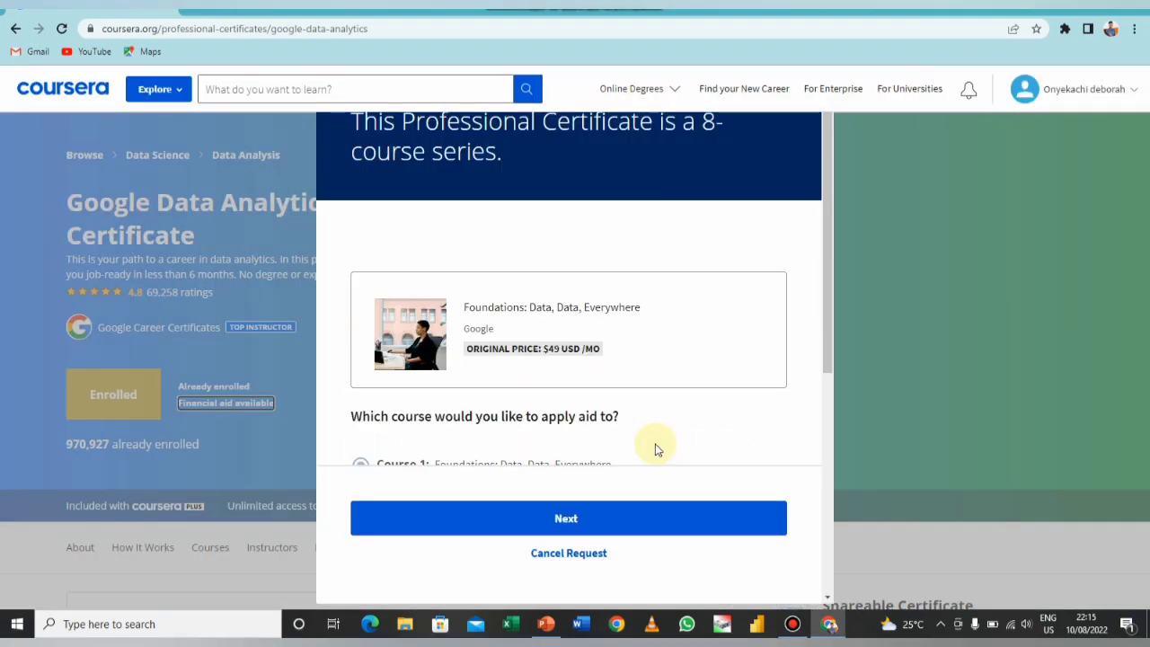
left_click_drag(825, 242, 673, 447)
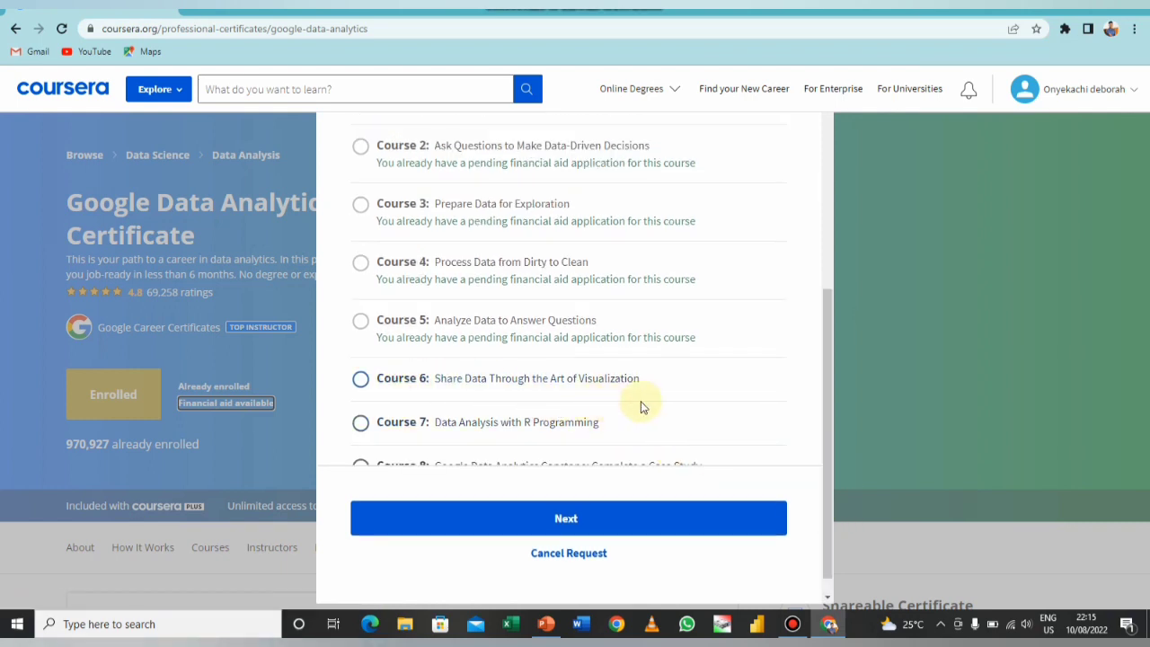
left_click_drag(829, 418, 834, 525)
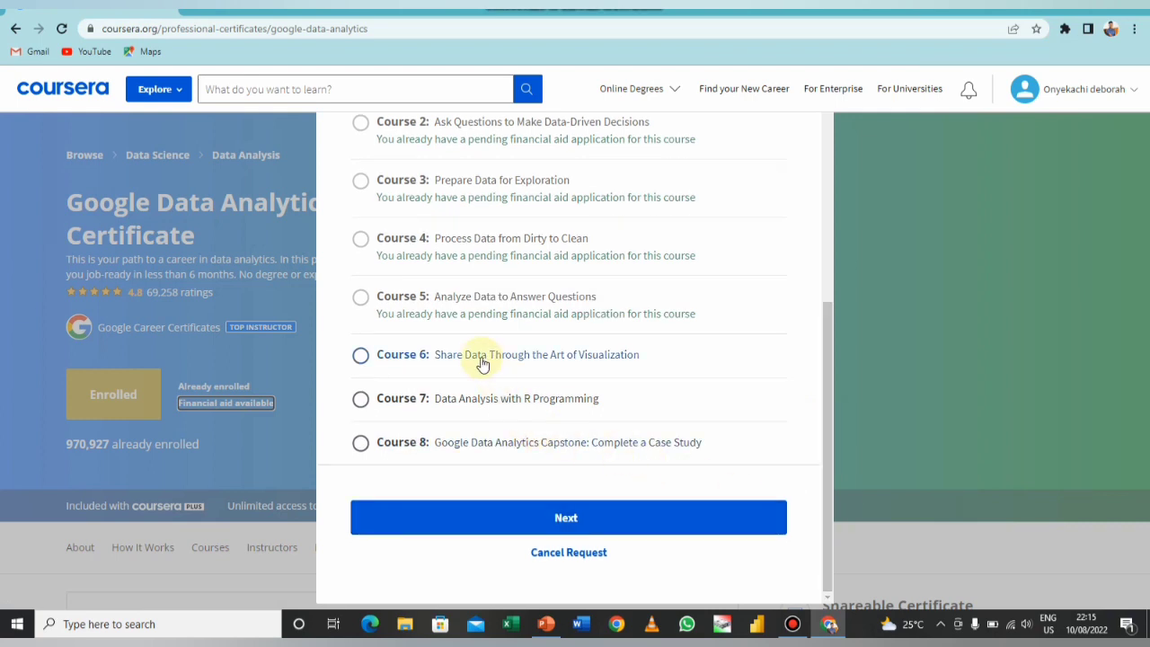